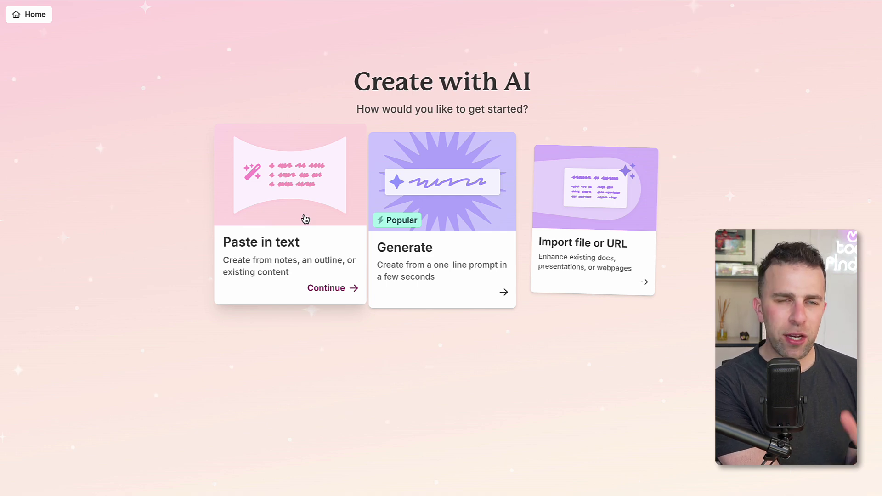
Check the Import file or URL options, then start a prompt-based presentation from the Generate card
{"action": "left_click", "coordinate": [573, 235]}
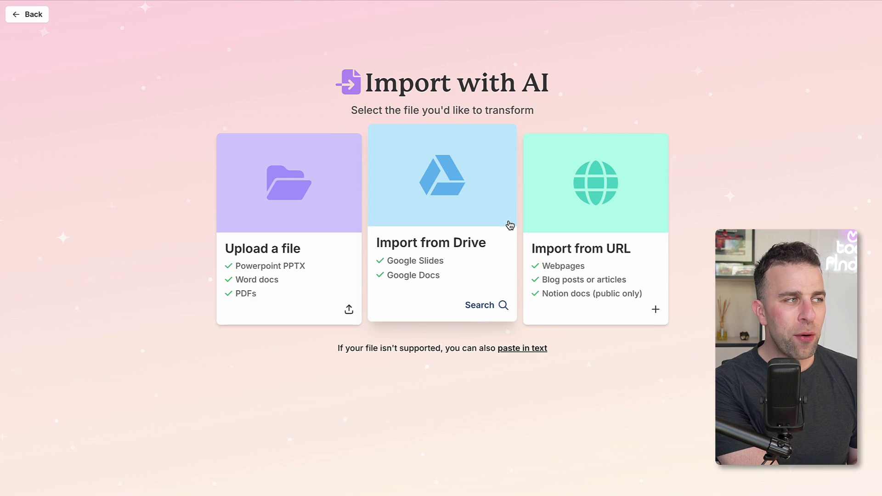
{"action": "scroll", "coordinate": [510, 225], "scroll_direction": "left", "scroll_amount": 5}
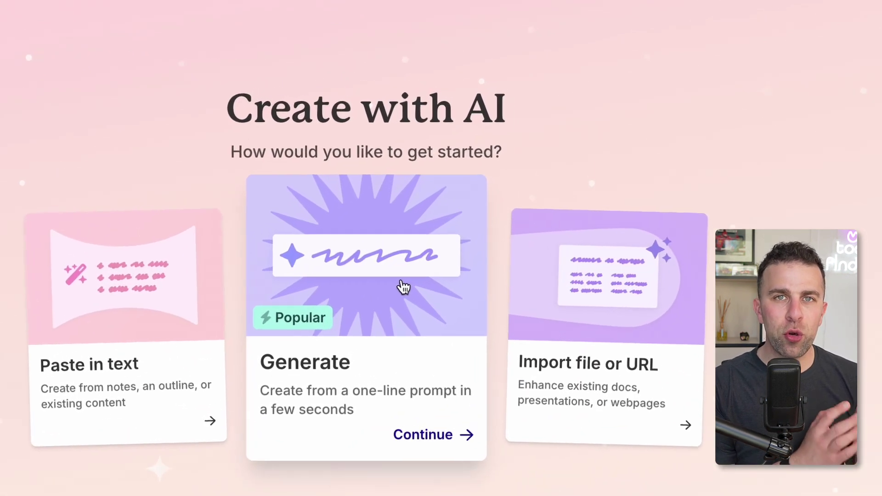
{"action": "left_click", "coordinate": [403, 287]}
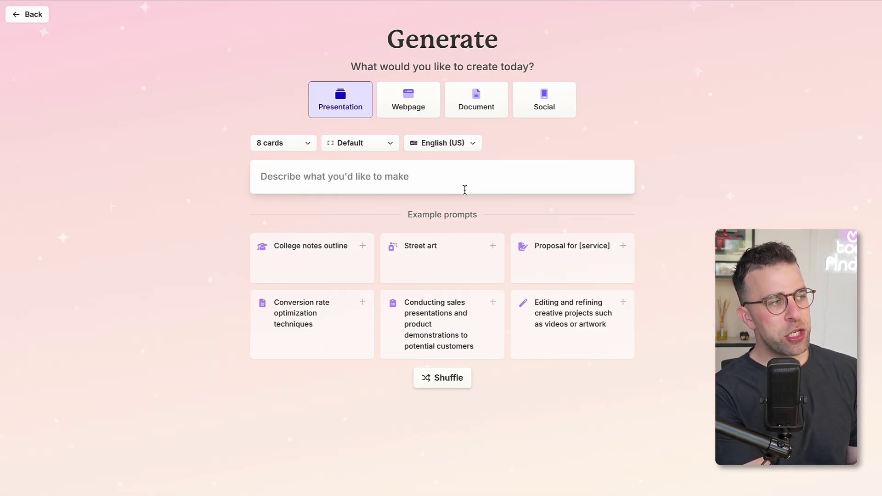
Compare the card-count choices across the Webpage, Document and Social output types
{"action": "left_click", "coordinate": [315, 145]}
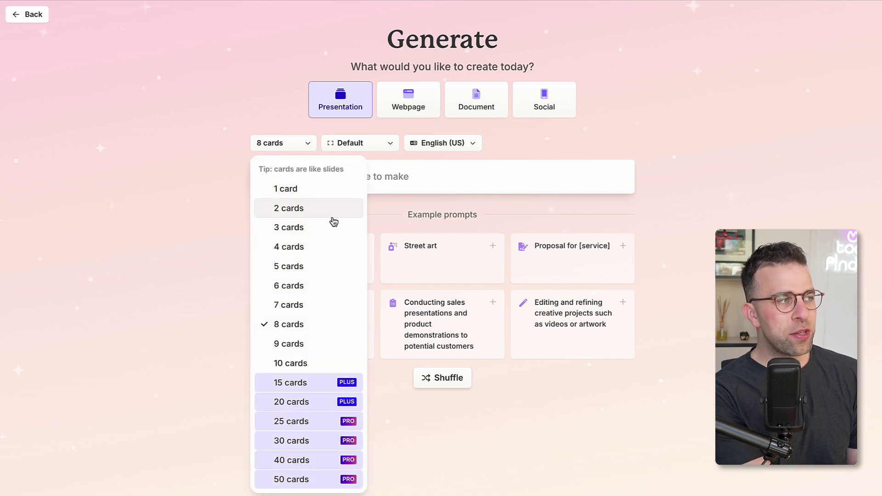
{"action": "left_click", "coordinate": [399, 106]}
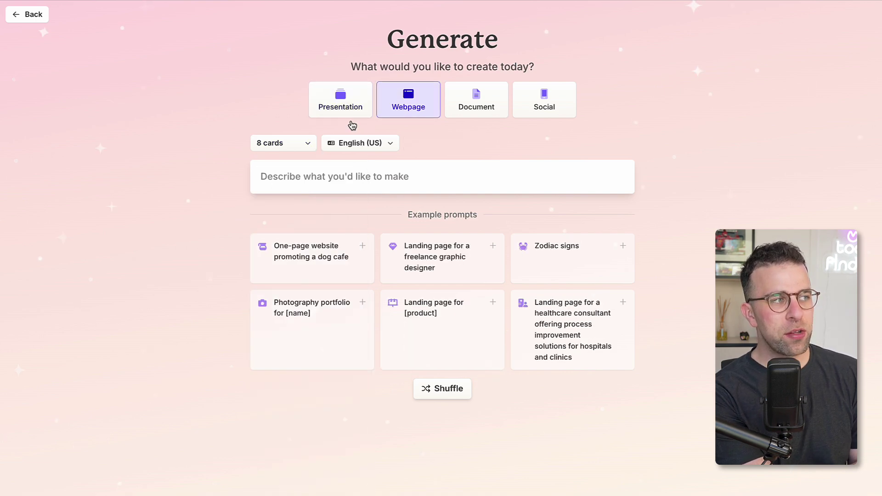
{"action": "left_click", "coordinate": [304, 148]}
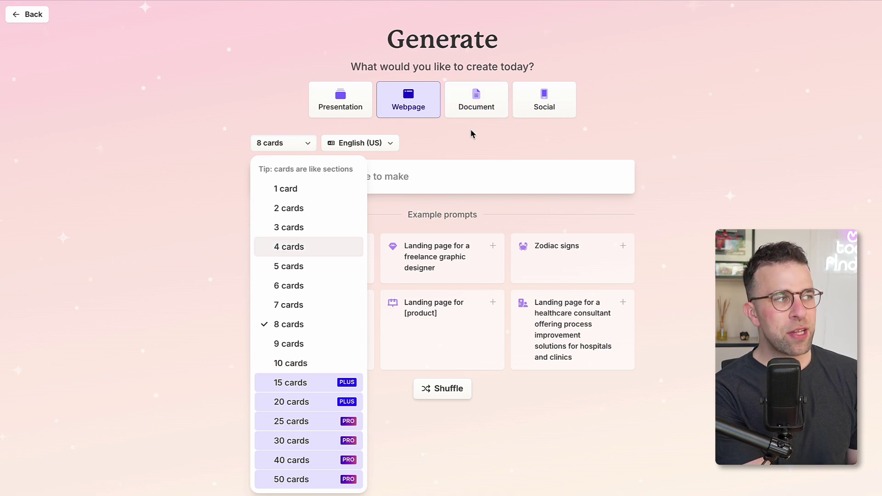
{"action": "left_click", "coordinate": [485, 109]}
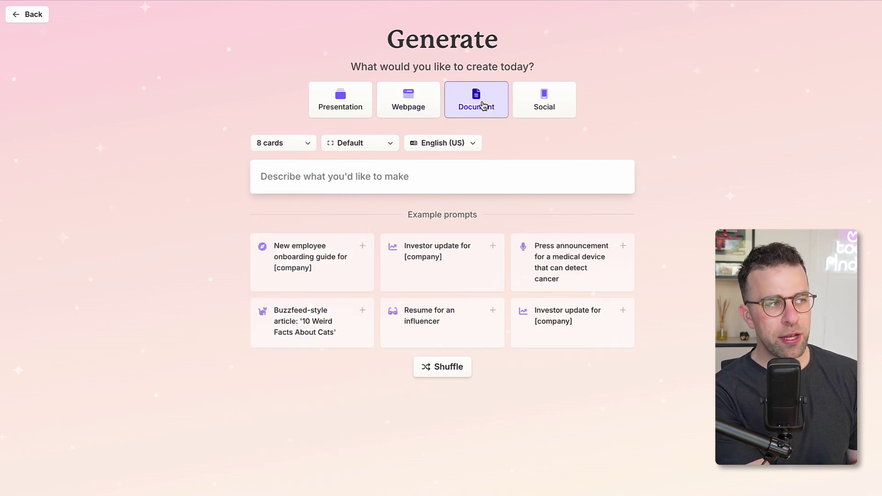
{"action": "left_click", "coordinate": [544, 99]}
Return to Presentation and paste the London sushi shop investor pitch-deck prompt
{"action": "left_click", "coordinate": [339, 95]}
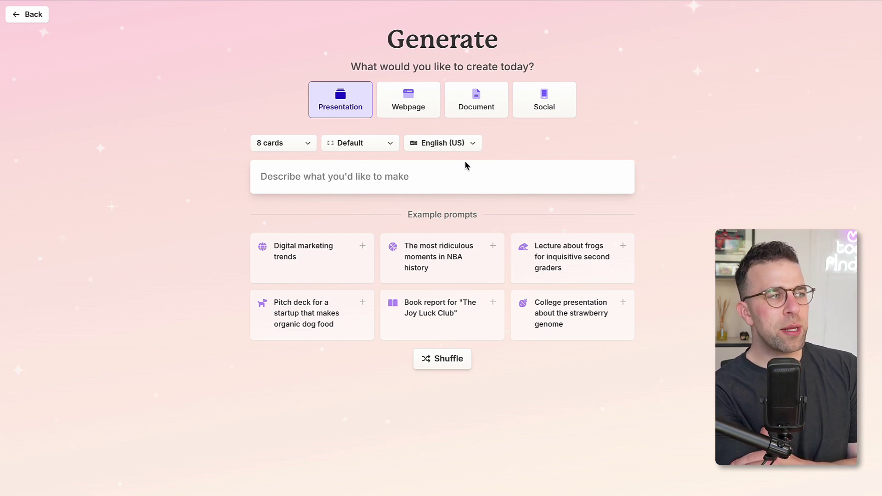
{"action": "left_click", "coordinate": [429, 180]}
{"action": "type", "text": "Create an investor pitch deck for a sushi shop in London, UK. Revenue is £1.5M with £1.0M in costs. Emphasise growth potential through new store openings and global trade. Make it visually engaging, with slides on financials, market opportunity, brand vision, and expansion plan"}
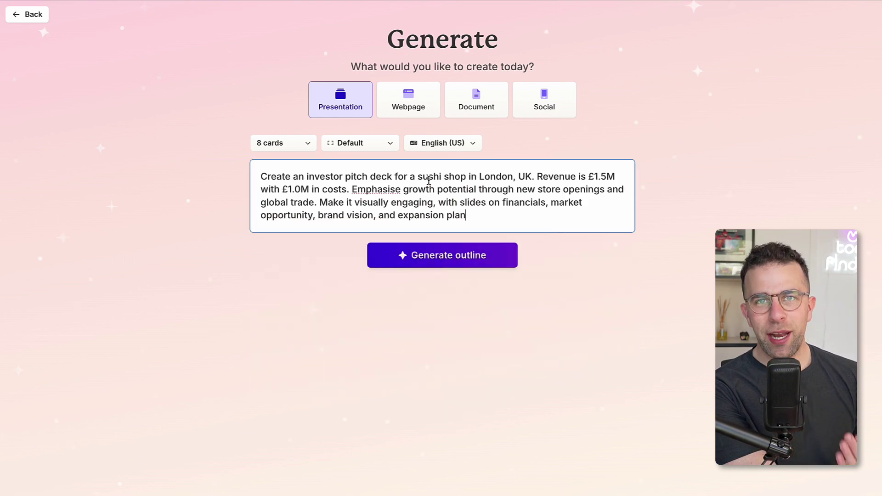
Generate the 8-card outline and review it down to Customize your gamma
{"action": "left_click", "coordinate": [471, 255]}
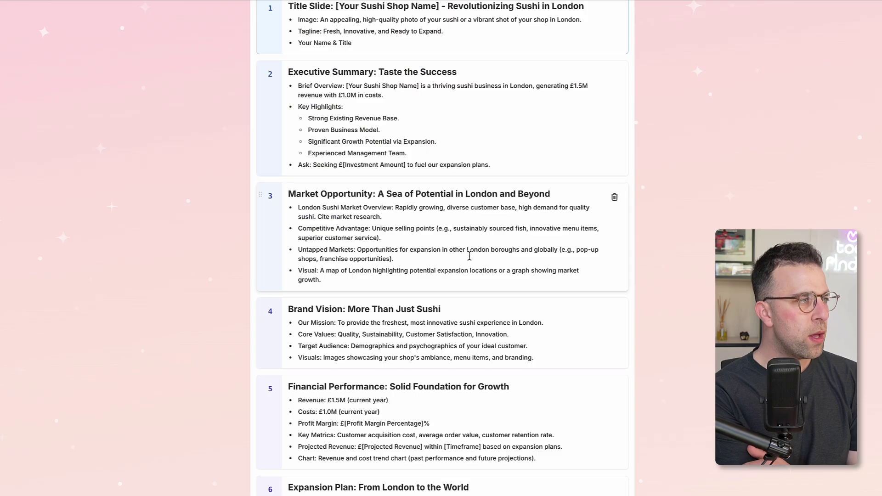
{"action": "scroll", "coordinate": [470, 260], "scroll_direction": "down", "scroll_amount": 10}
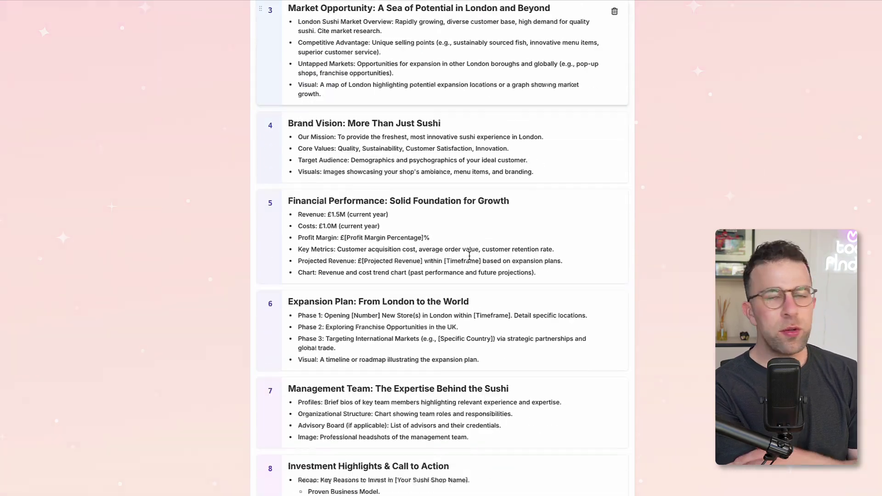
{"action": "scroll", "coordinate": [470, 260], "scroll_direction": "up", "scroll_amount": 10}
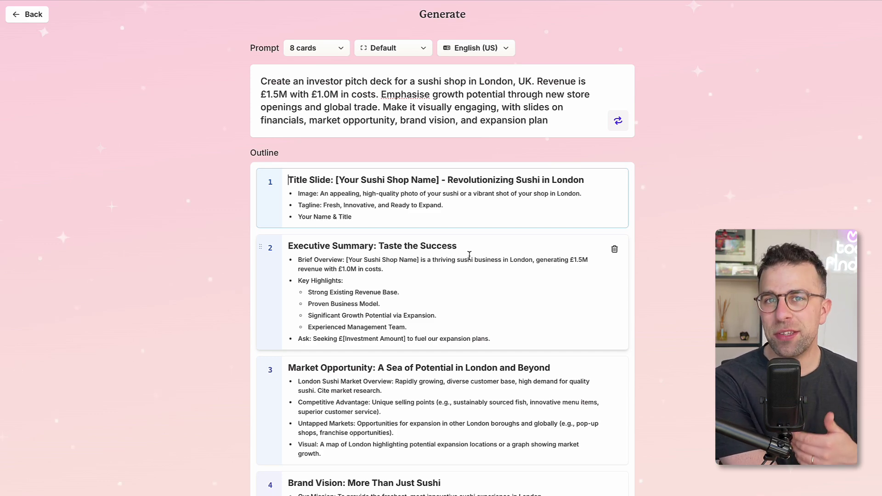
{"action": "scroll", "coordinate": [469, 255], "scroll_direction": "down", "scroll_amount": 8}
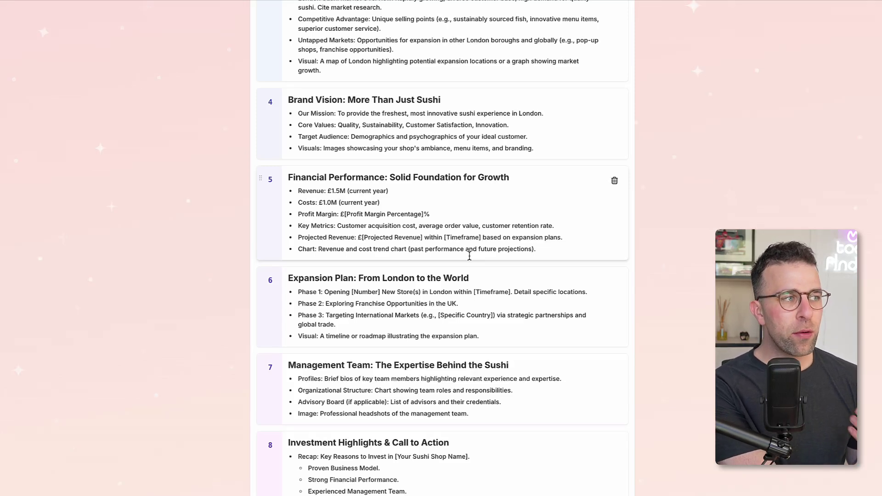
{"action": "scroll", "coordinate": [468, 255], "scroll_direction": "down", "scroll_amount": 12}
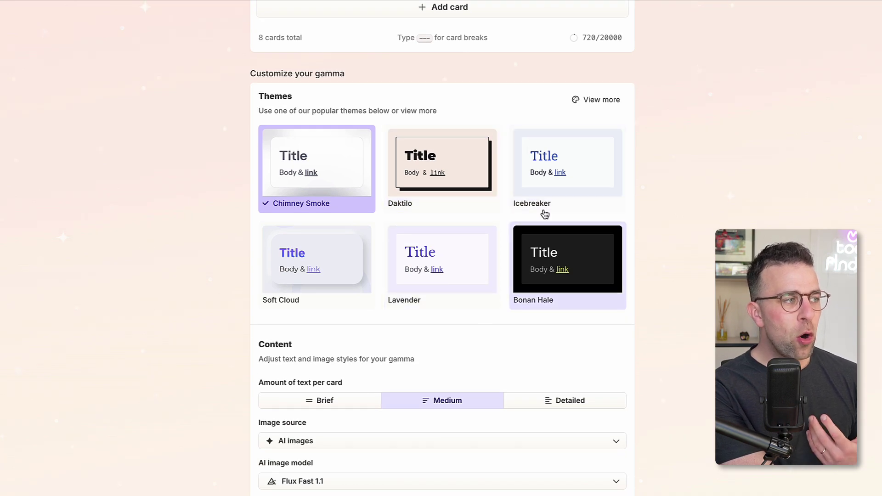
Browse All themes, preview Serene, and pick the Vanilla theme
{"action": "left_click", "coordinate": [601, 100]}
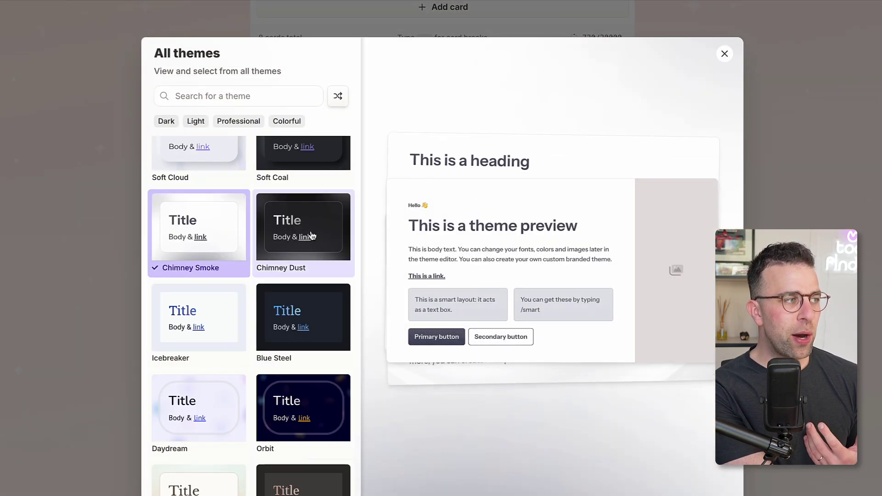
{"action": "scroll", "coordinate": [276, 303], "scroll_direction": "down", "scroll_amount": 4}
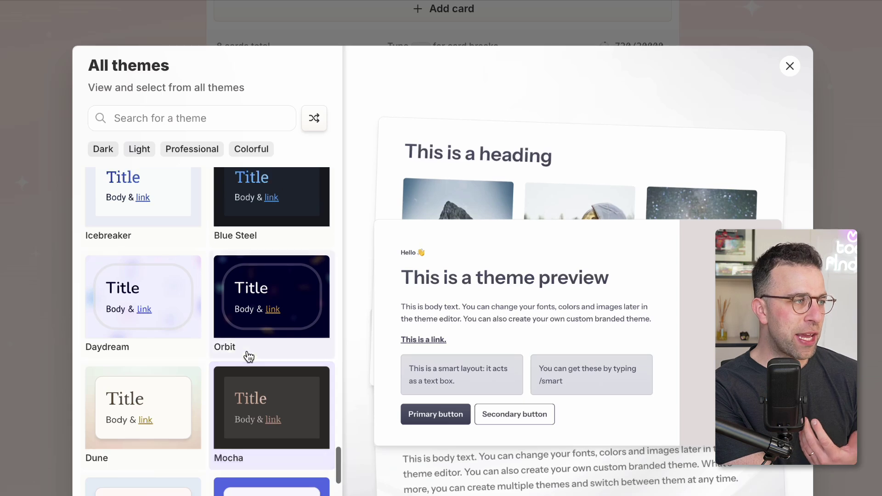
{"action": "scroll", "coordinate": [264, 327], "scroll_direction": "down", "scroll_amount": 4}
{"action": "left_click", "coordinate": [182, 257]}
{"action": "left_click", "coordinate": [197, 340]}
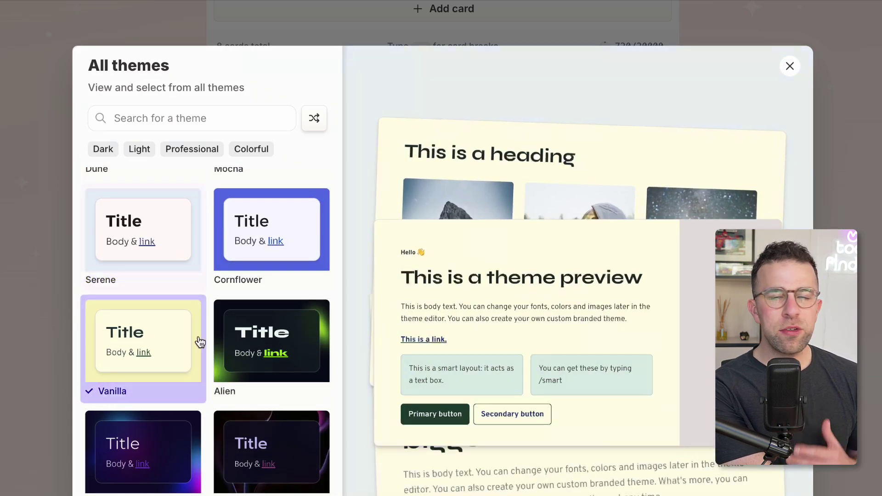
{"action": "key", "text": "Escape"}
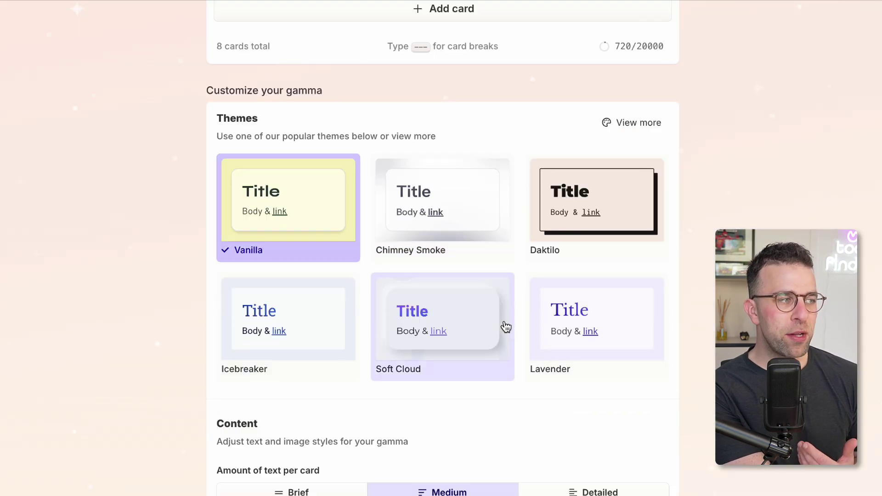
Set text per card to Brief and check the Image source choices
{"action": "scroll", "coordinate": [506, 327], "scroll_direction": "down", "scroll_amount": 1}
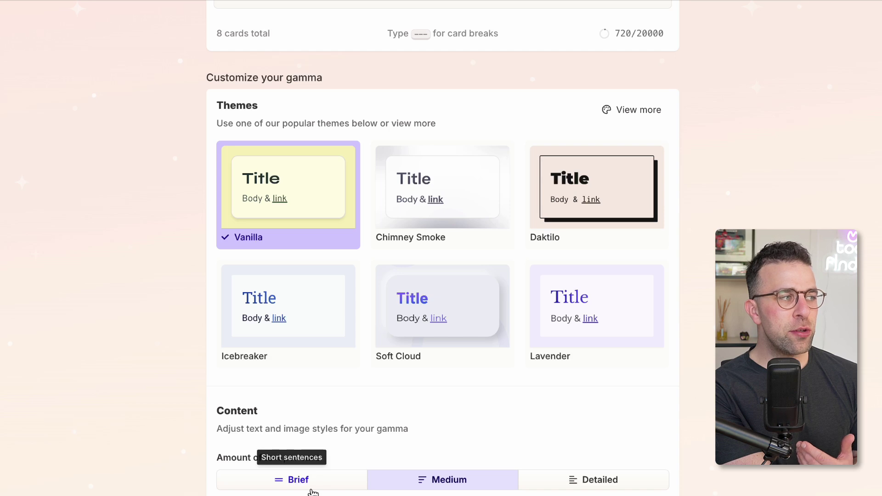
{"action": "left_click", "coordinate": [319, 488]}
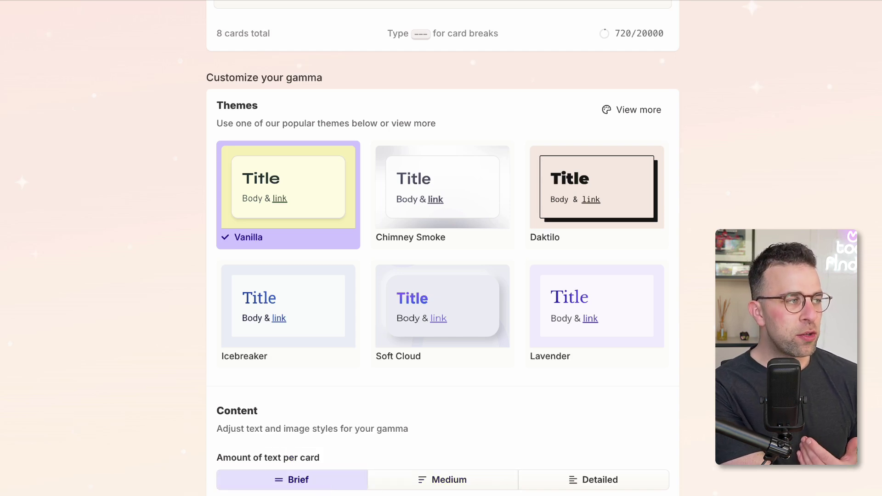
{"action": "left_click", "coordinate": [446, 471]}
{"action": "scroll", "coordinate": [446, 468], "scroll_direction": "down", "scroll_amount": 1}
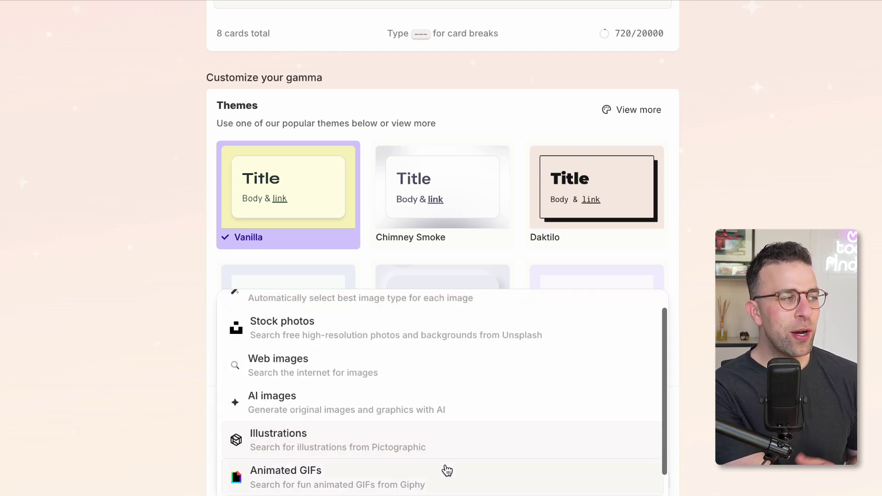
{"action": "left_click", "coordinate": [449, 476]}
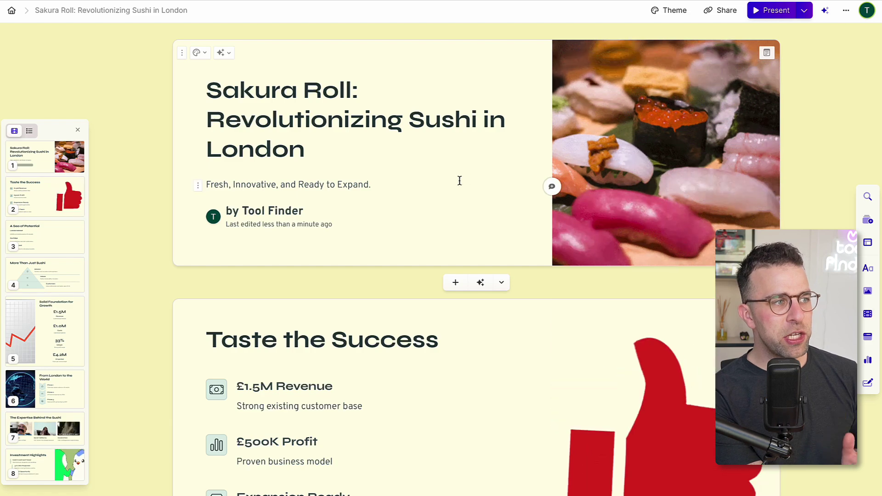
Apply the Terracotta theme to the Sakura Roll deck and scroll to the A Sea of Potential card
{"action": "left_click", "coordinate": [667, 11]}
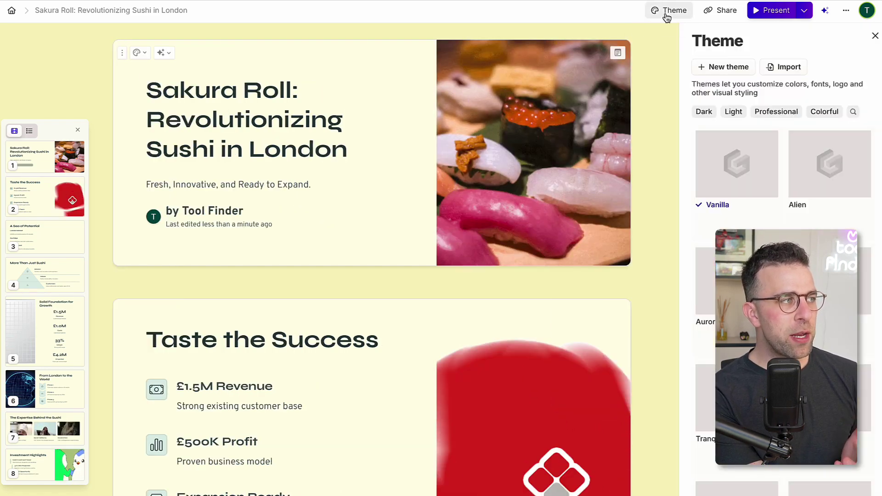
{"action": "scroll", "coordinate": [754, 193], "scroll_direction": "down", "scroll_amount": 5}
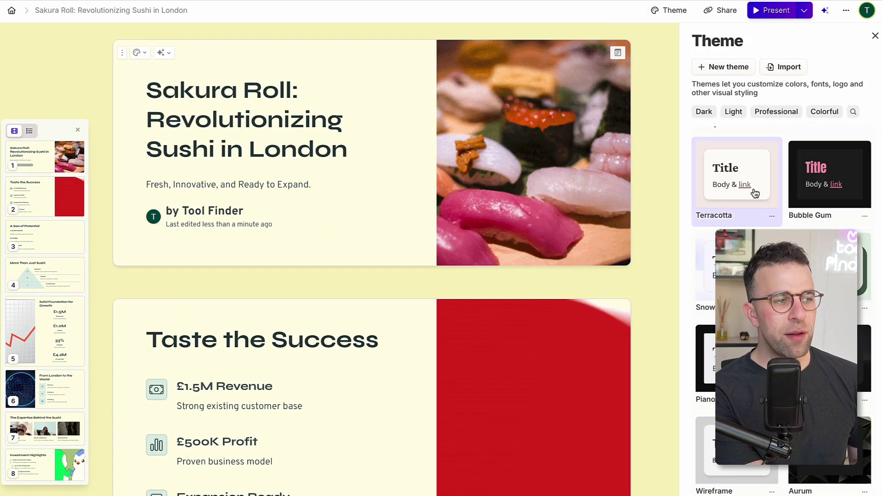
{"action": "left_click", "coordinate": [754, 193]}
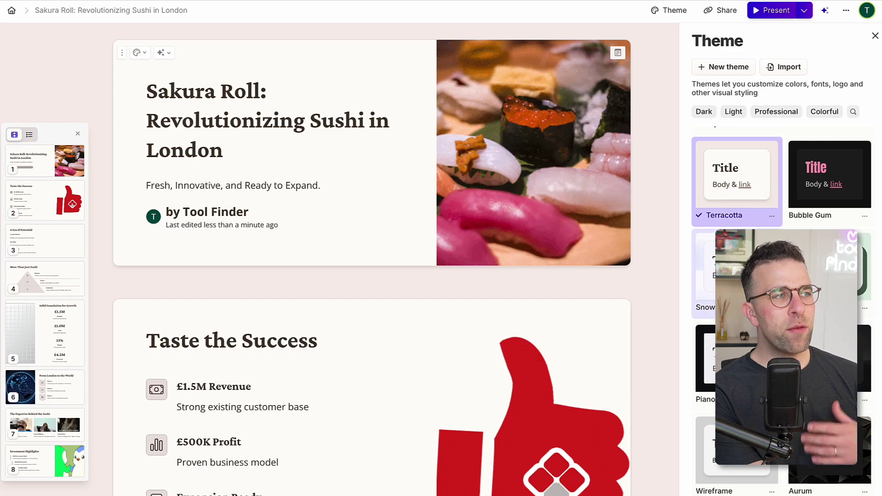
{"action": "left_click", "coordinate": [875, 37]}
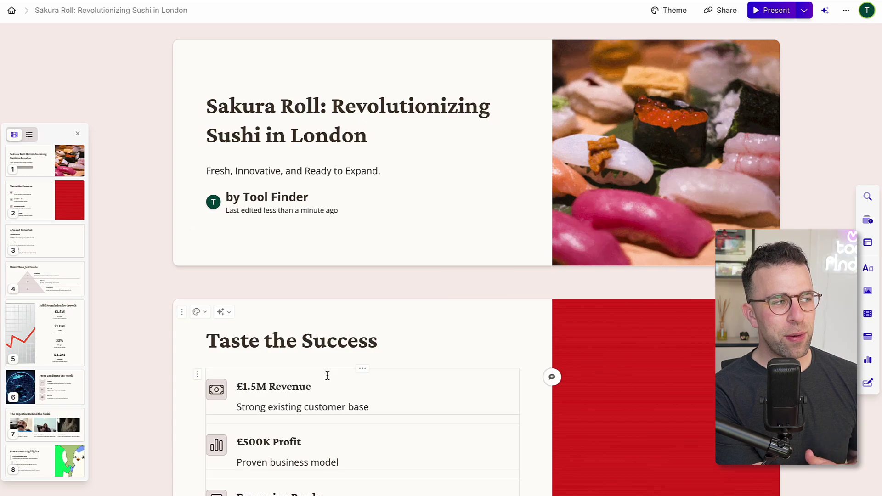
{"action": "scroll", "coordinate": [327, 375], "scroll_direction": "down", "scroll_amount": 4}
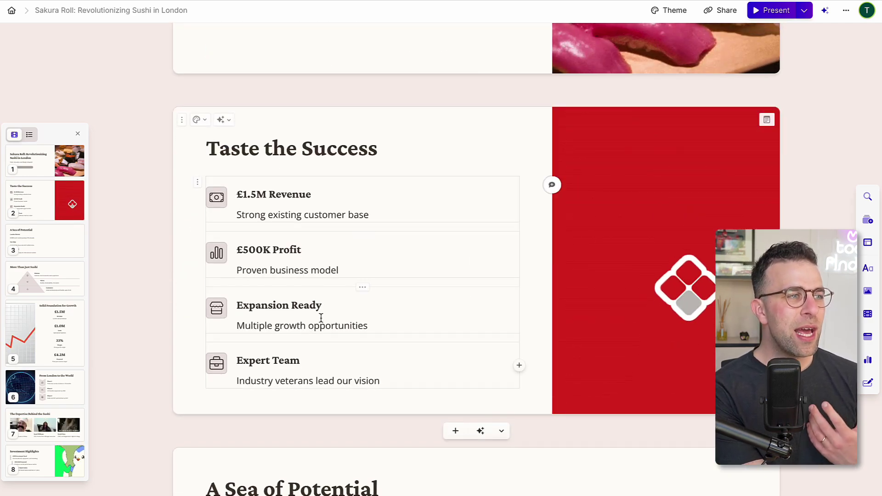
{"action": "scroll", "coordinate": [542, 274], "scroll_direction": "down", "scroll_amount": 8}
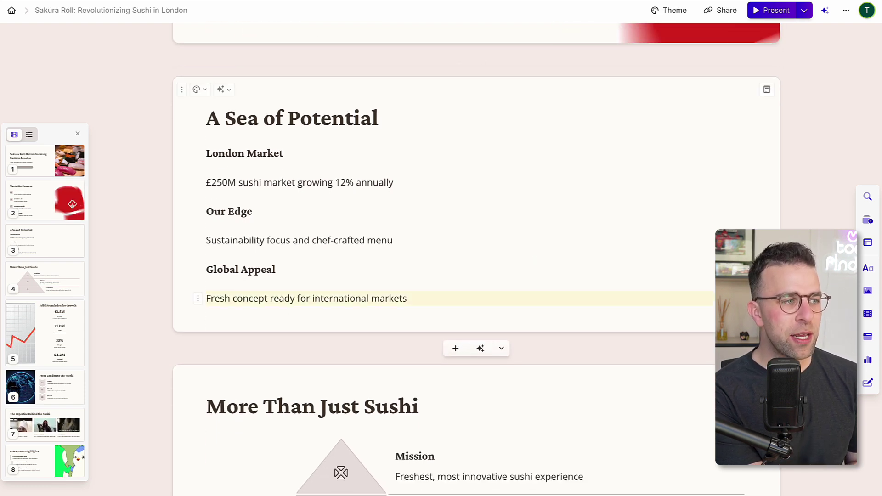
Drag the Timeline template in below London Market on A Sea of Potential
{"action": "left_click", "coordinate": [868, 221]}
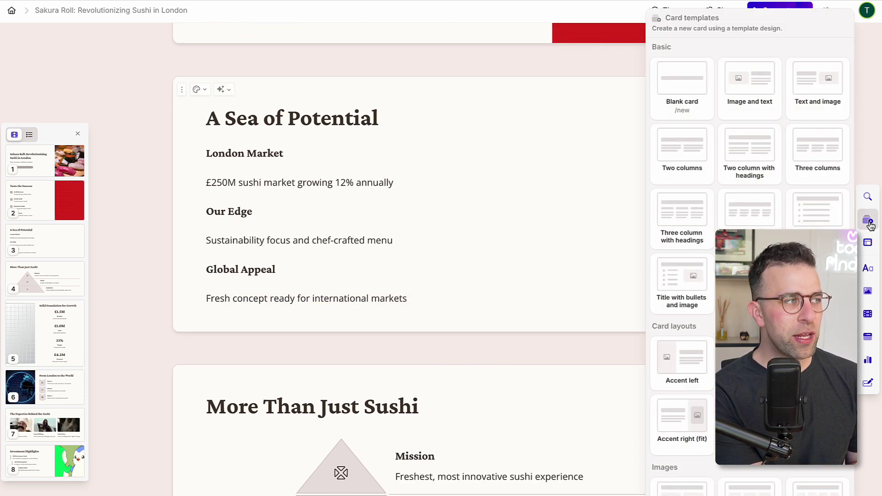
{"action": "scroll", "coordinate": [749, 184], "scroll_direction": "down", "scroll_amount": 6}
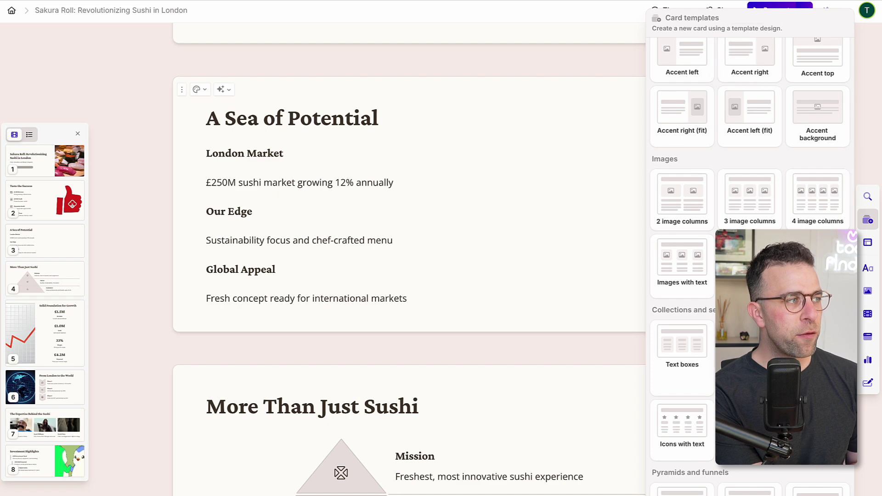
{"action": "left_click_drag", "start_coordinate": [750, 344], "coordinate": [451, 157]}
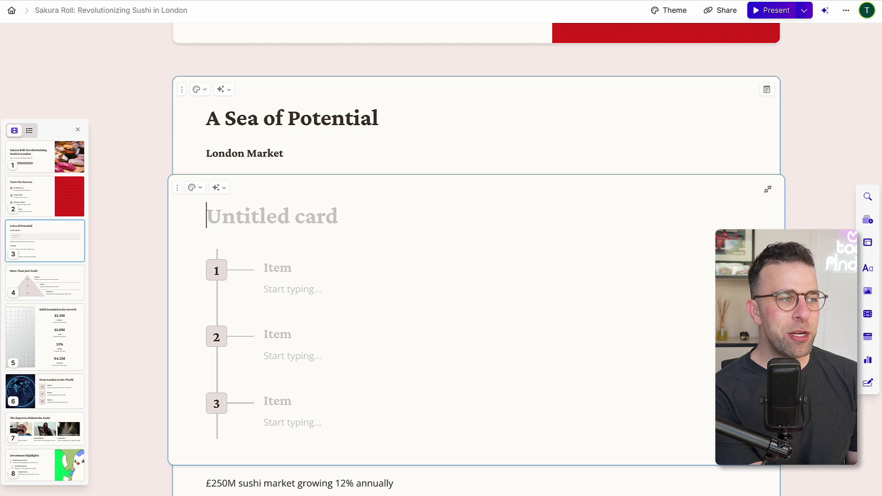
{"action": "key", "text": "Escape"}
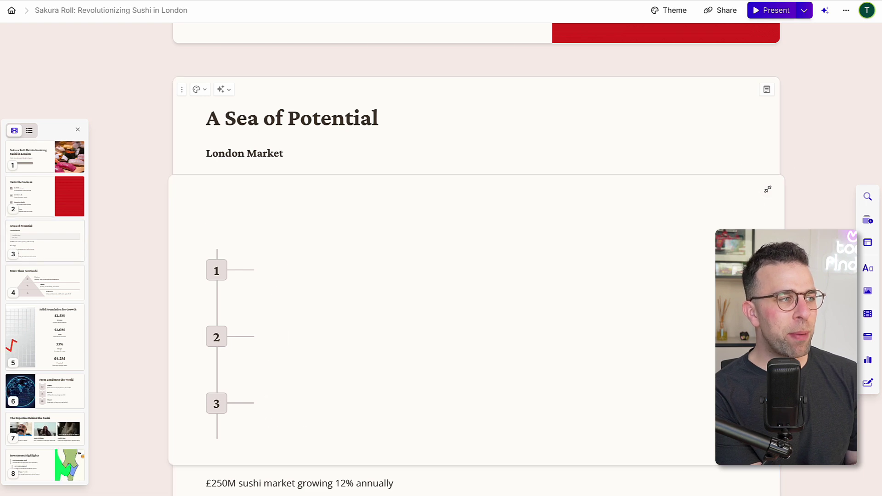
Browse the Basic blocks, Charts & diagrams and Forms panels
{"action": "left_click", "coordinate": [868, 270]}
{"action": "scroll", "coordinate": [707, 326], "scroll_direction": "down", "scroll_amount": 2}
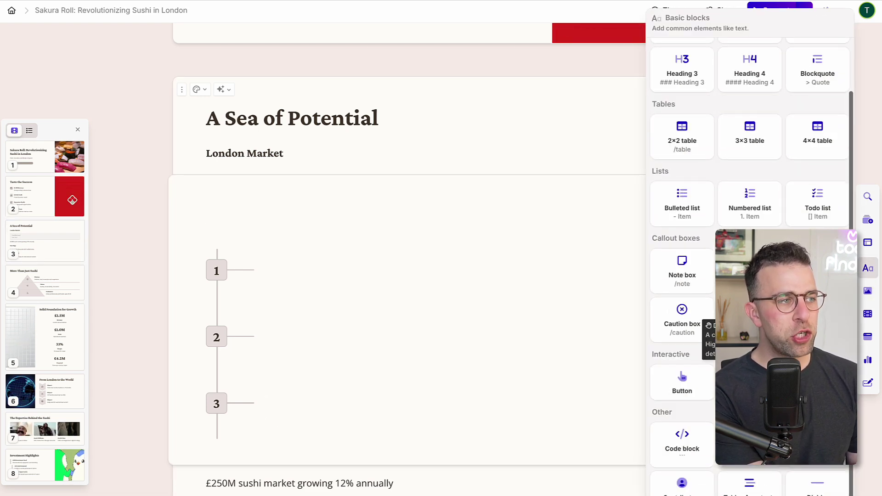
{"action": "scroll", "coordinate": [708, 325], "scroll_direction": "up", "scroll_amount": 2}
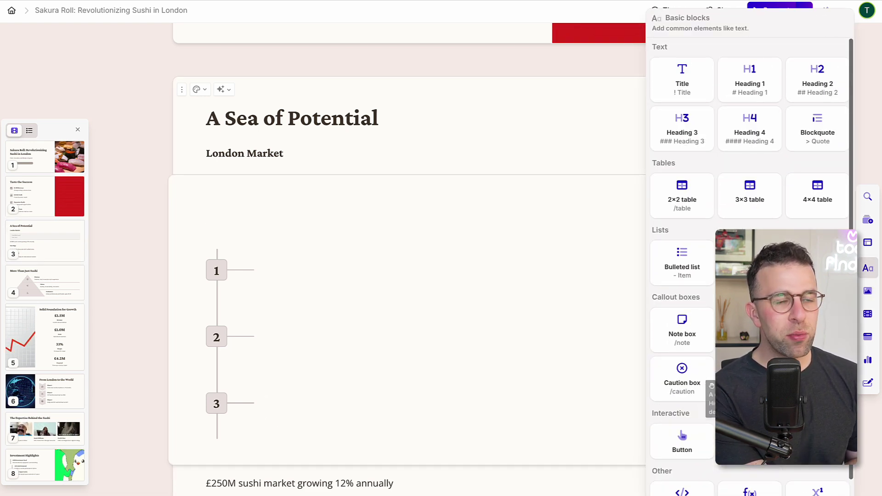
{"action": "left_click", "coordinate": [865, 358]}
{"action": "scroll", "coordinate": [712, 321], "scroll_direction": "down", "scroll_amount": 3}
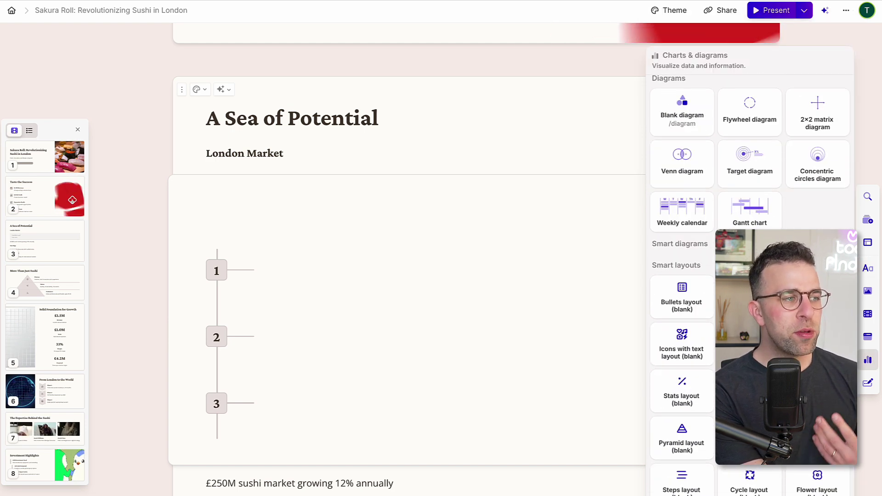
{"action": "left_click", "coordinate": [866, 384]}
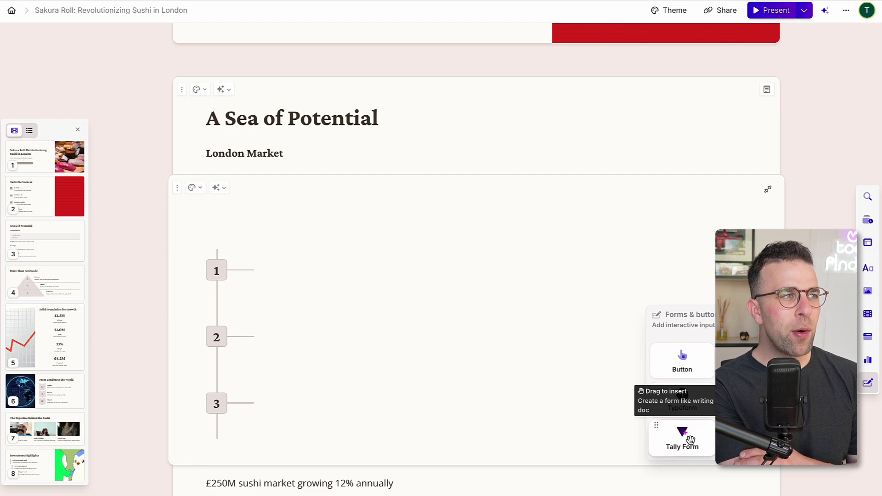
{"action": "left_click", "coordinate": [784, 15]}
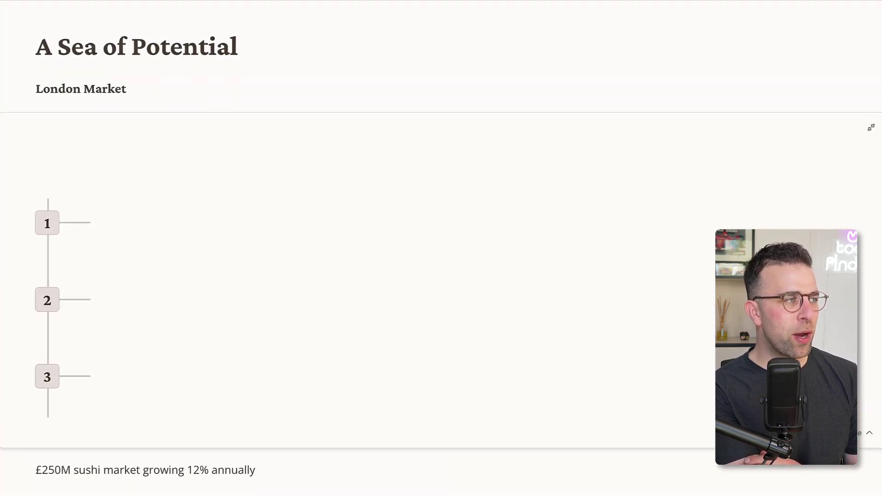
{"action": "key", "text": "Left"}
{"action": "key", "text": "Left"}
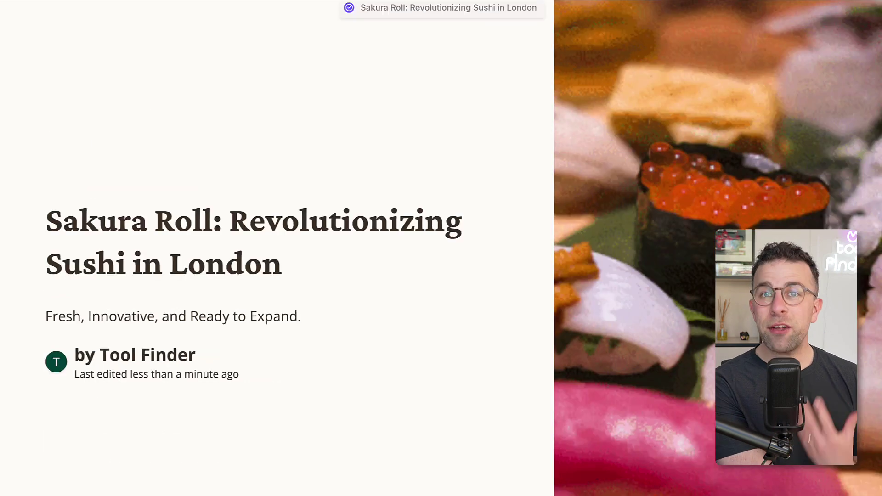
{"action": "key", "text": "Left"}
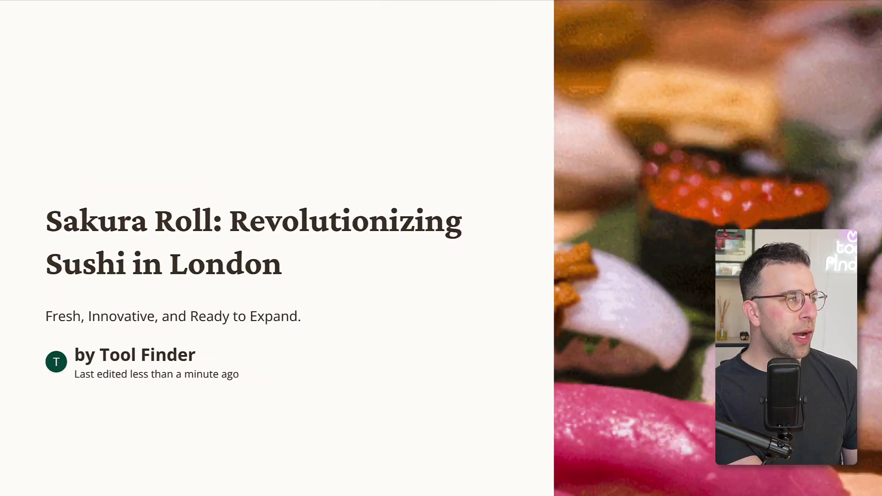
{"action": "key", "text": "Right"}
{"action": "key", "text": "Right"}
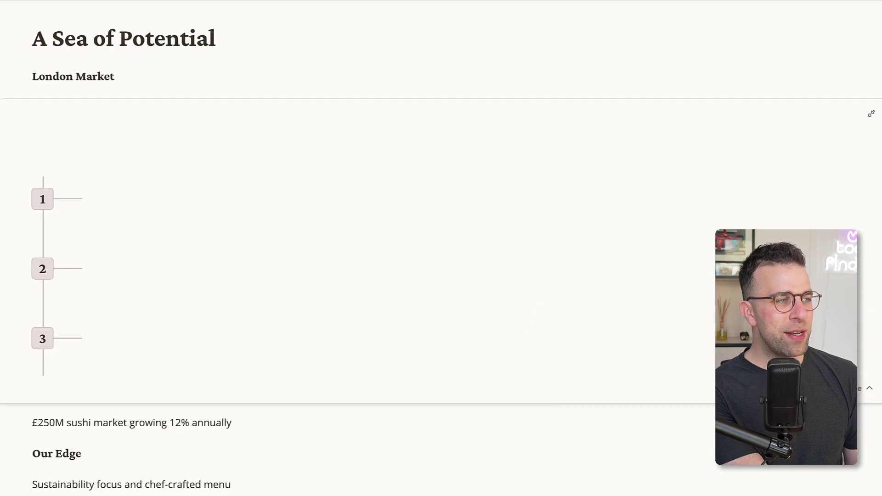
{"action": "key", "text": "Right"}
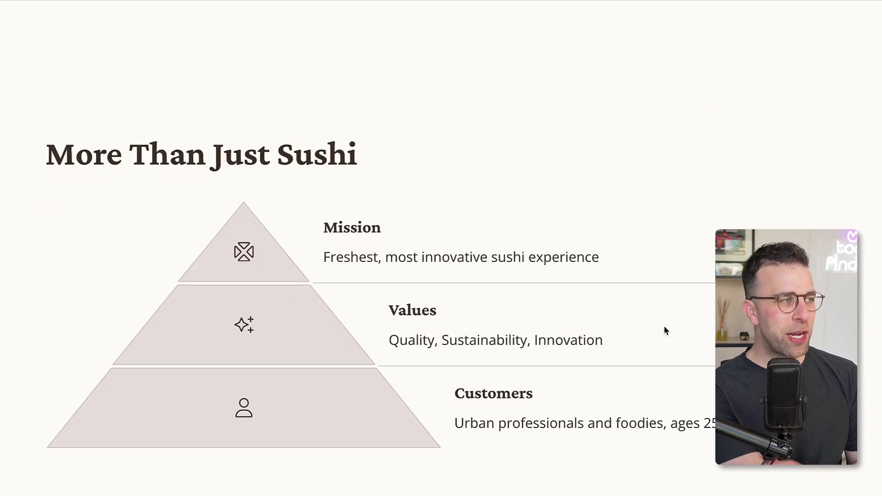
{"action": "key", "text": "Right"}
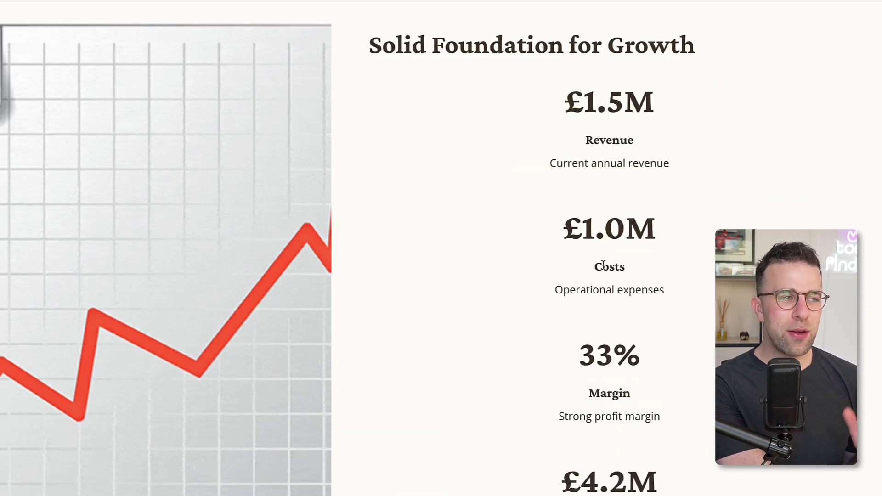
{"action": "key", "text": "Right"}
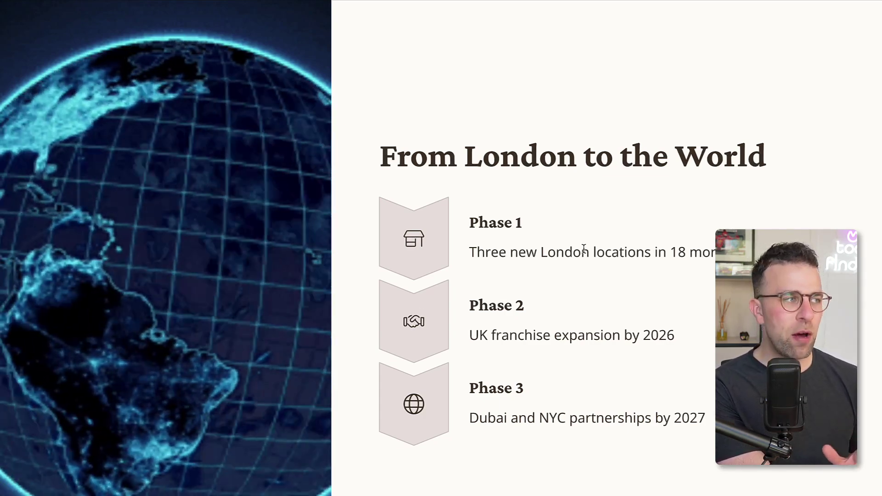
{"action": "key", "text": "Right"}
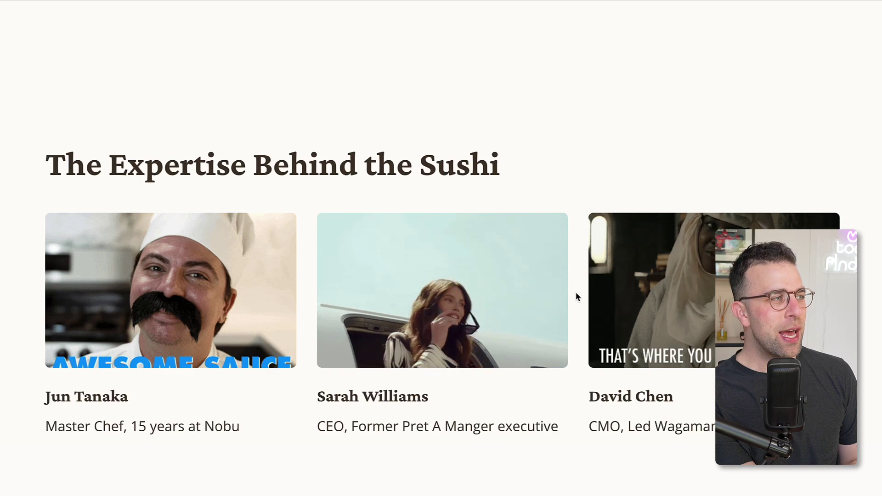
{"action": "scroll", "coordinate": [507, 376], "scroll_direction": "down", "scroll_amount": 10}
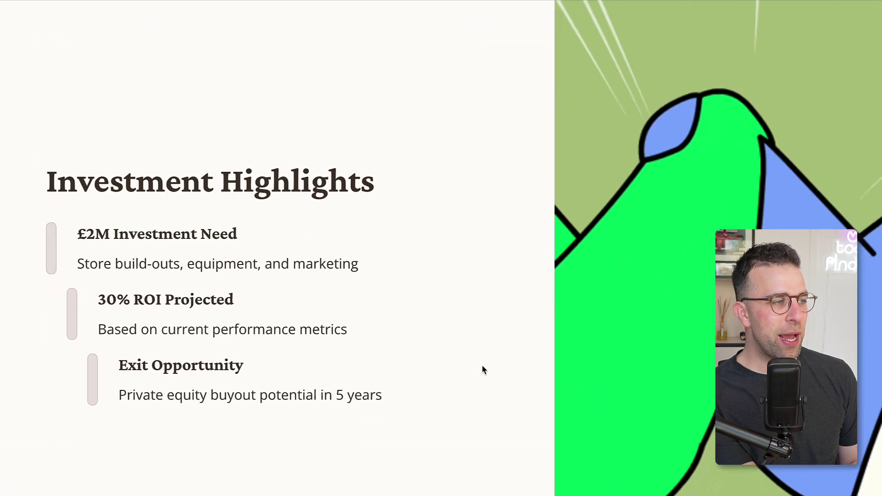
{"action": "scroll", "coordinate": [302, 51], "scroll_direction": "up", "scroll_amount": 5}
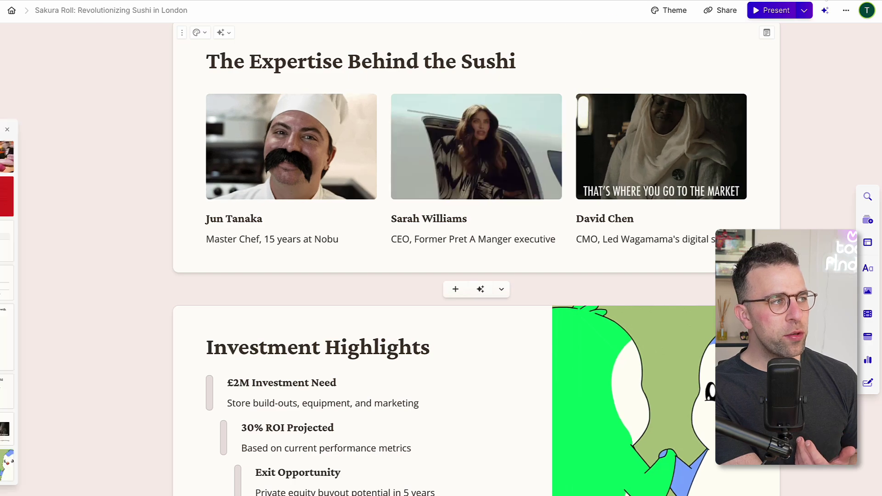
Review the Export, Embed, Share and Collaborate tabs, then try Edit all cards with AI
{"action": "left_click", "coordinate": [730, 13]}
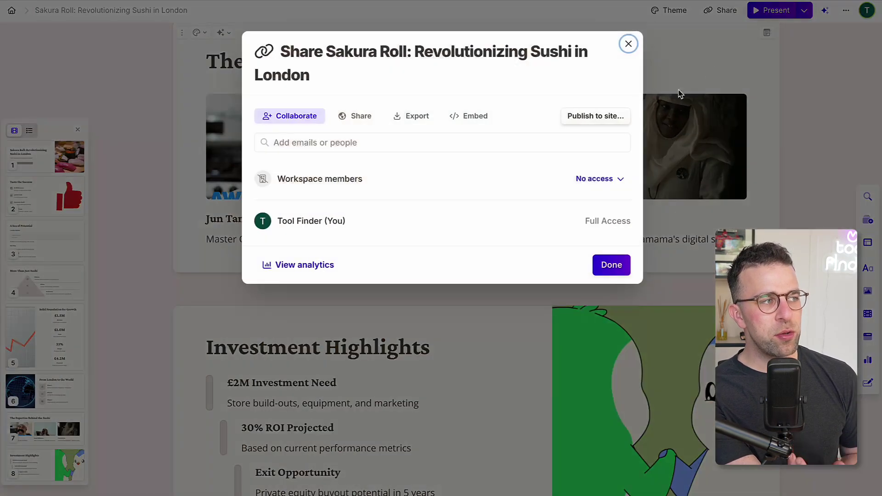
{"action": "left_click", "coordinate": [420, 117]}
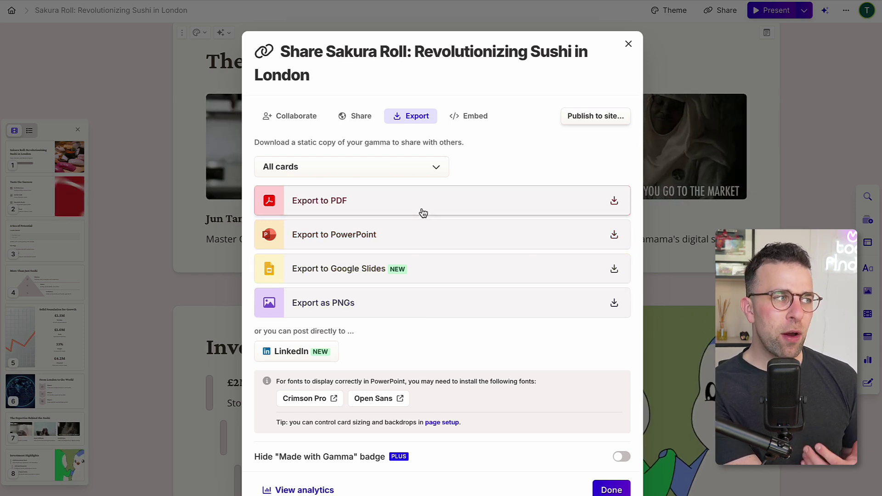
{"action": "left_click", "coordinate": [474, 116]}
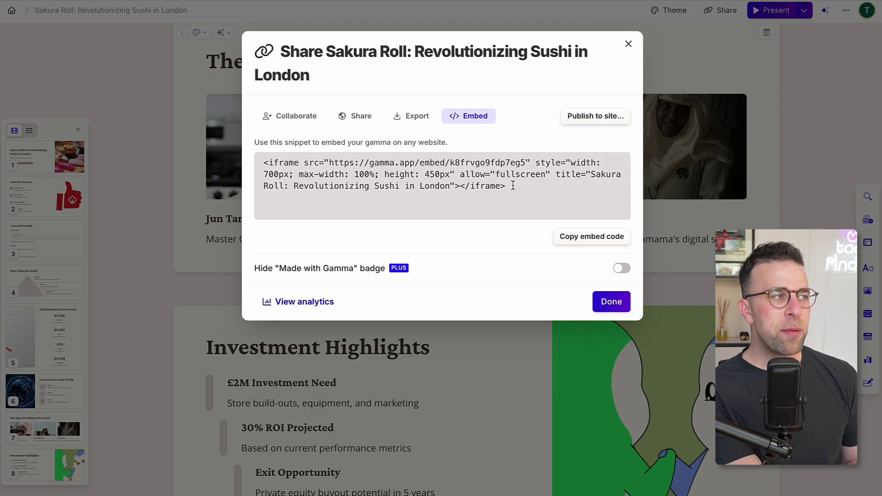
{"action": "left_click", "coordinate": [354, 117]}
{"action": "left_click", "coordinate": [308, 116]}
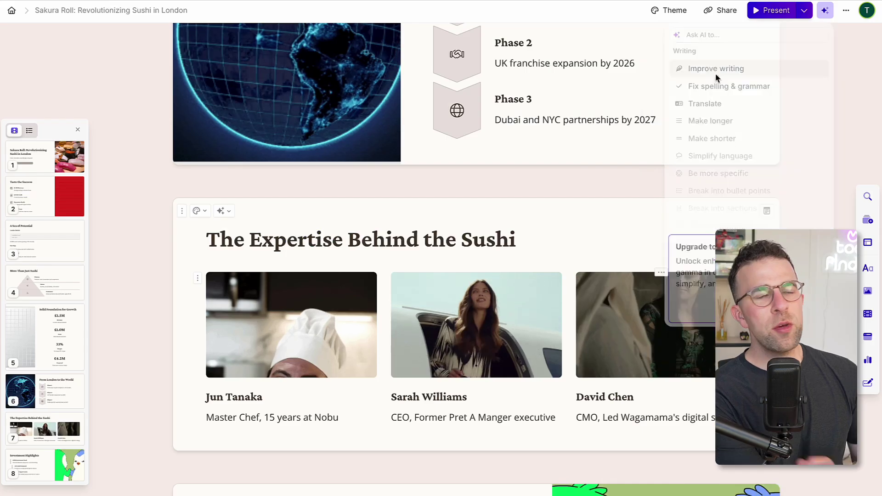
{"action": "left_click", "coordinate": [715, 73]}
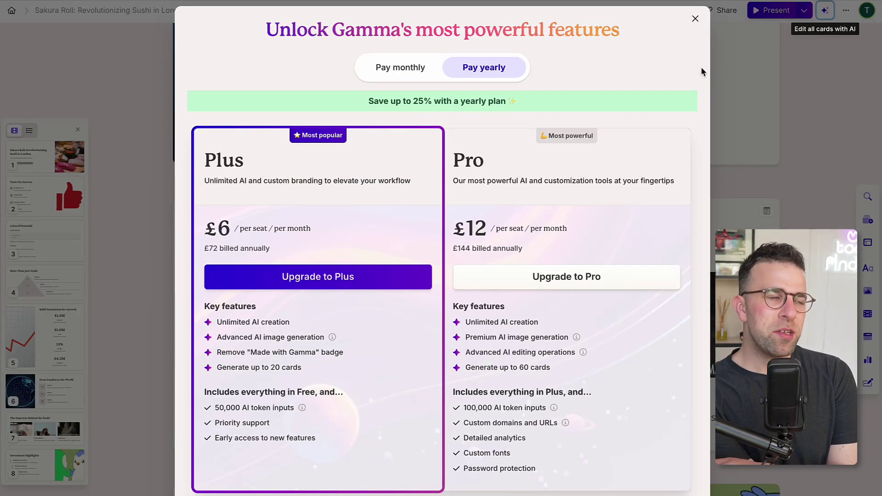
{"action": "left_click", "coordinate": [696, 19]}
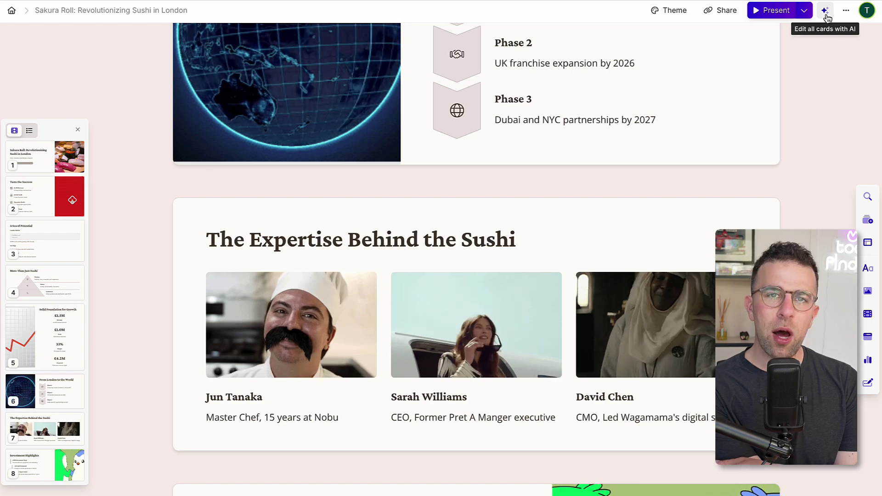
{"action": "left_click", "coordinate": [826, 11]}
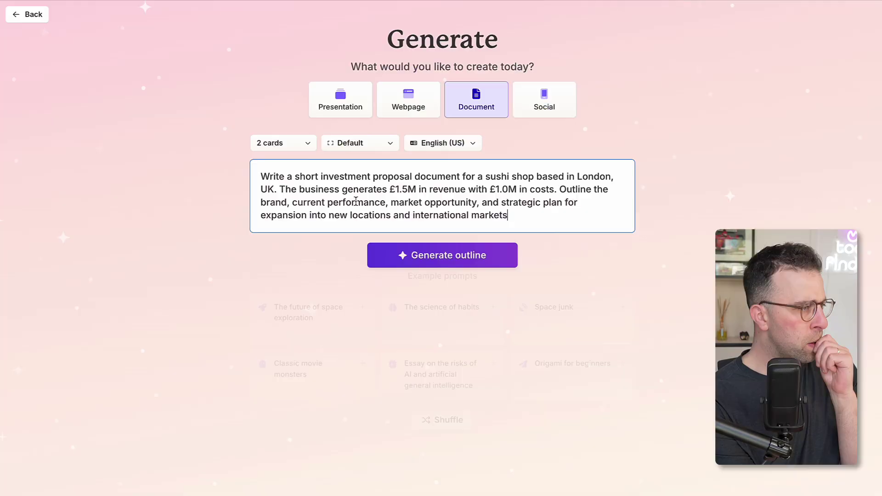
Generate the Kazu Omakase proposal from its outline and scroll back to the top
{"action": "left_click", "coordinate": [457, 264]}
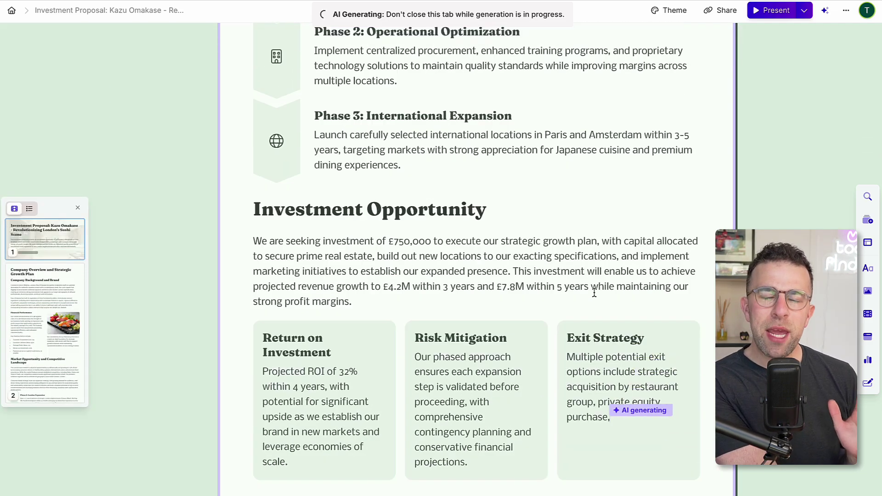
{"action": "scroll", "coordinate": [594, 292], "scroll_direction": "up", "scroll_amount": 20}
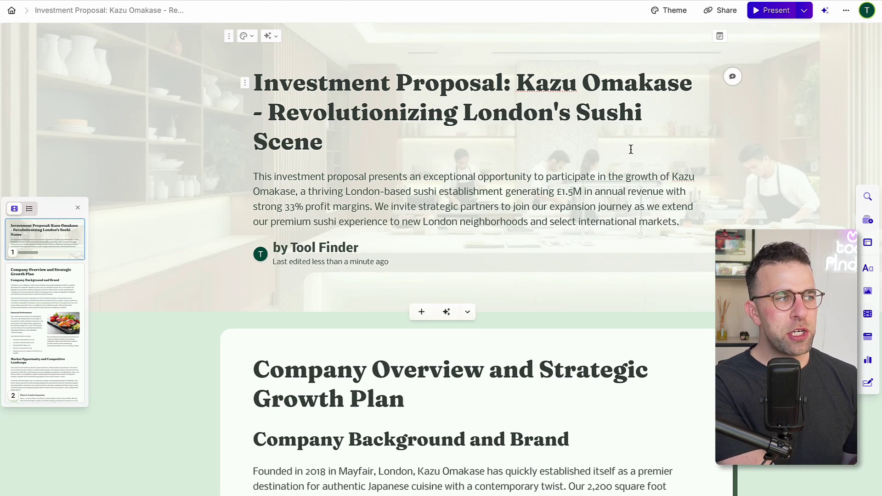
Select the intro paragraph and browse the AI rewrite options, then dismiss them
{"action": "triple_click", "coordinate": [561, 192]}
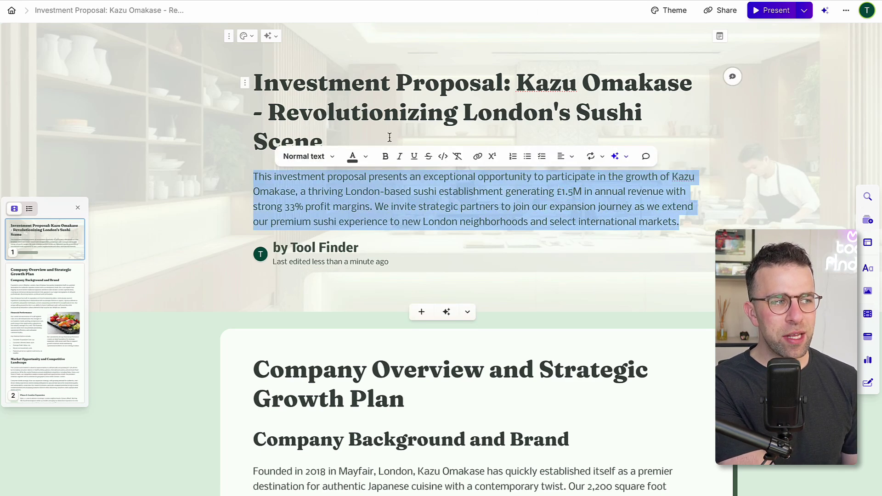
{"action": "left_click", "coordinate": [626, 157]}
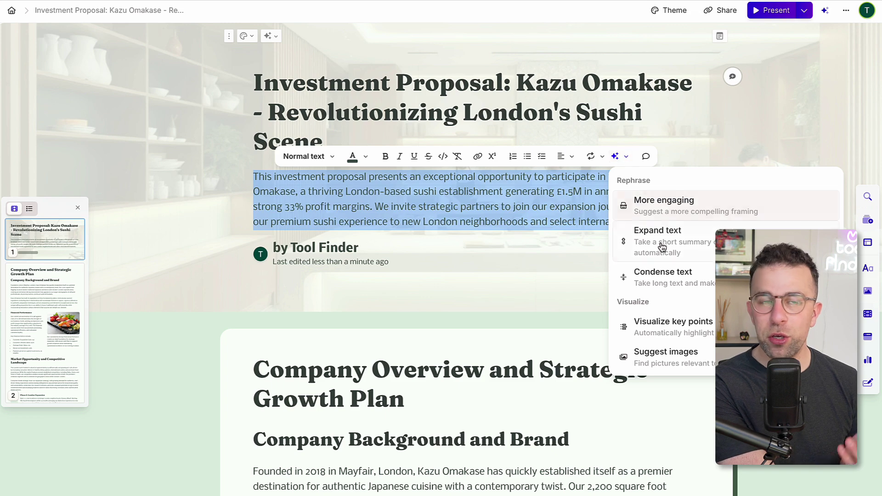
{"action": "scroll", "coordinate": [666, 289], "scroll_direction": "down", "scroll_amount": 3}
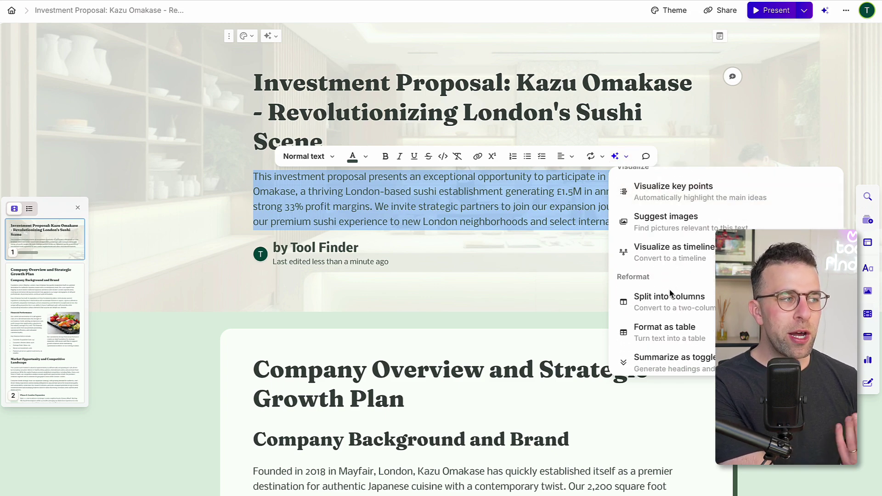
{"action": "left_click", "coordinate": [722, 156]}
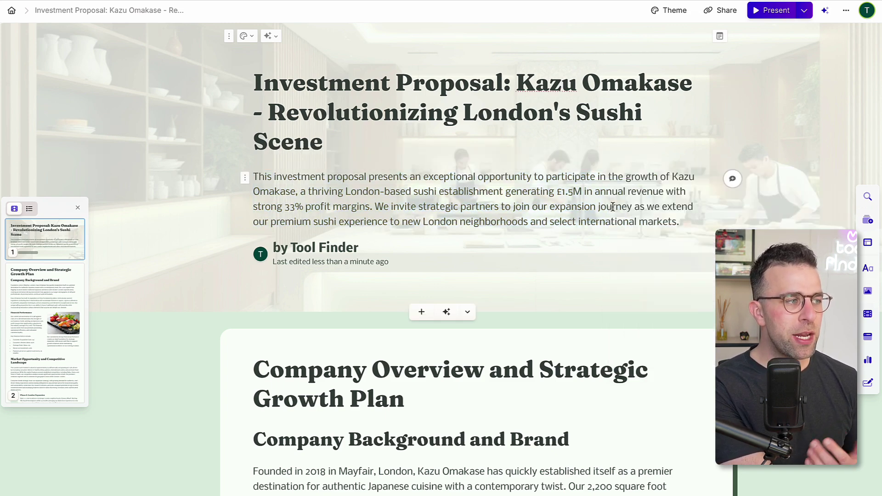
Start and close a comment on the closing paragraph, then open the title card's styling options
{"action": "scroll", "coordinate": [612, 207], "scroll_direction": "down", "scroll_amount": 20}
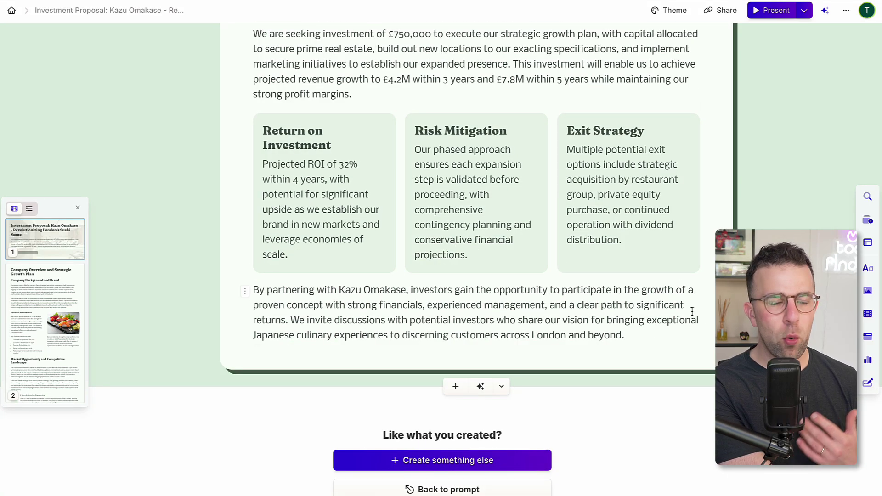
{"action": "left_click", "coordinate": [732, 292]}
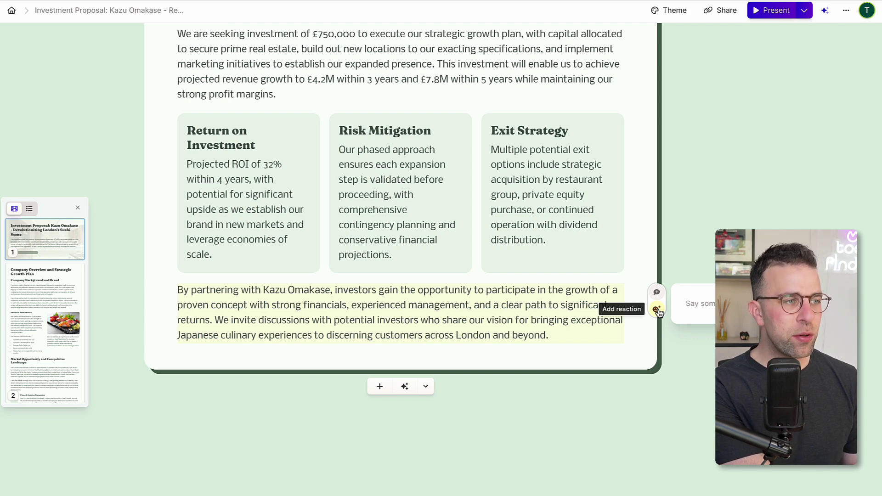
{"action": "left_click", "coordinate": [630, 210]}
{"action": "scroll", "coordinate": [330, 191], "scroll_direction": "up", "scroll_amount": 20}
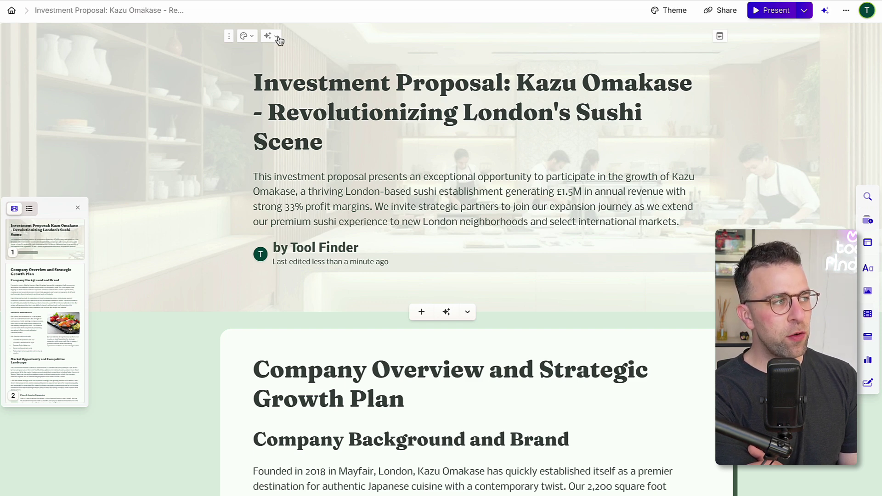
{"action": "left_click", "coordinate": [247, 35]}
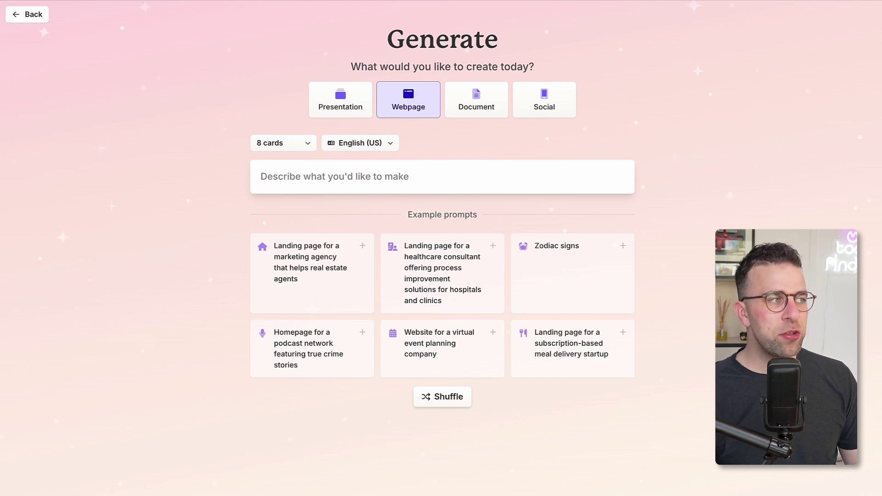
Set the webpage to 3 cards and paste the investor website description
{"action": "left_click", "coordinate": [288, 147]}
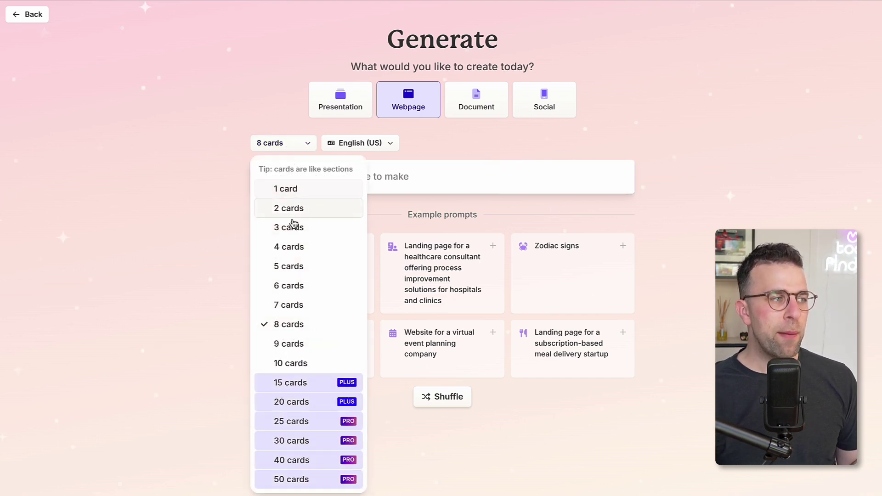
{"action": "left_click", "coordinate": [293, 225]}
{"action": "left_click", "coordinate": [386, 175]}
{"action": "type", "text": "Design a one-page investor-focused website for a high-performing sushi shop in London, UK. Revenue is £1.5M with £1.0M in costs. Highlight the investment opportunity, current success, brand story, and plans for growth into new shops and global trade. Include clear call-to-action for investors"}
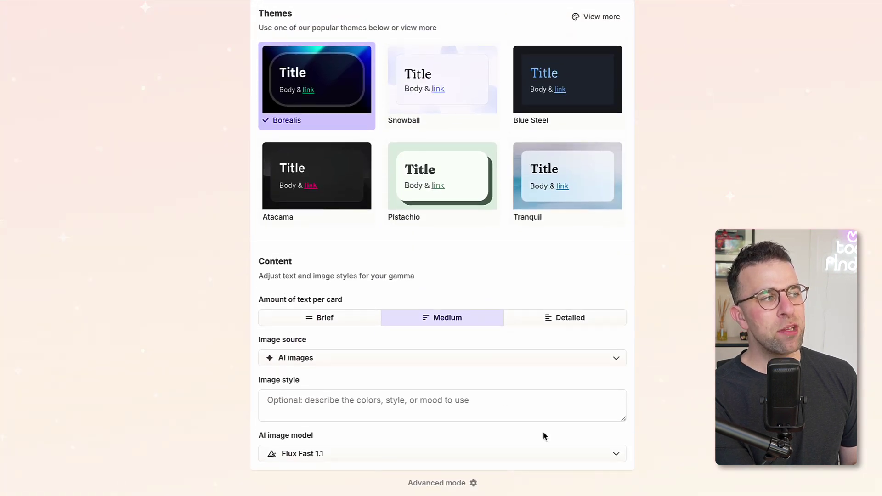
Choose Detailed text, check the AI image models, and publish the generated webpage
{"action": "left_click", "coordinate": [553, 318]}
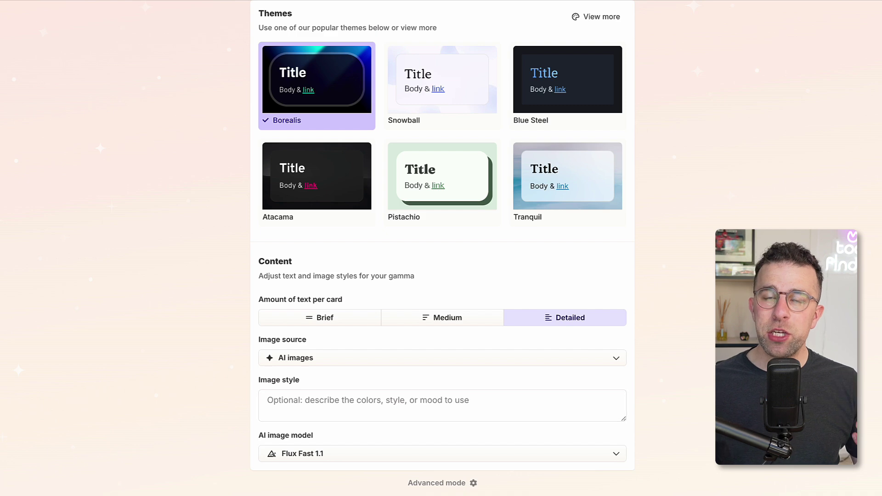
{"action": "left_click", "coordinate": [340, 454]}
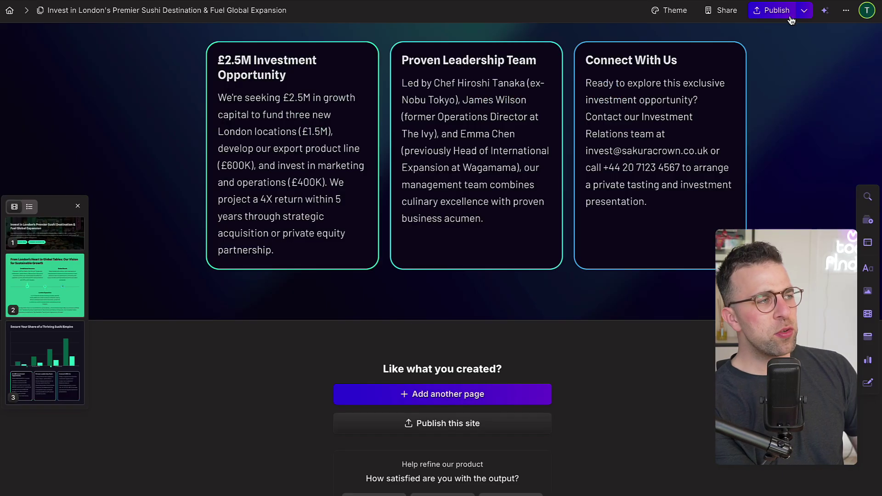
{"action": "left_click", "coordinate": [781, 10]}
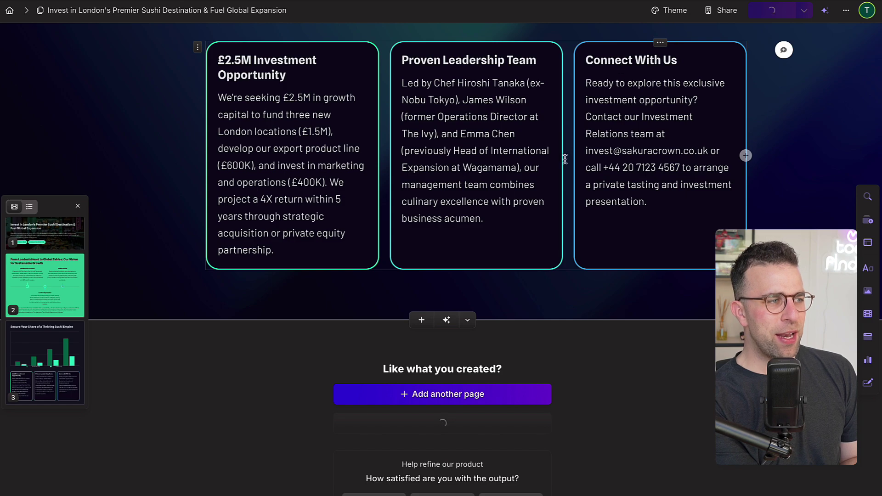
View the published Sakura Crown site live, reviewing its sections and the revenue chart bars
{"action": "scroll", "coordinate": [564, 159], "scroll_direction": "up", "scroll_amount": 20}
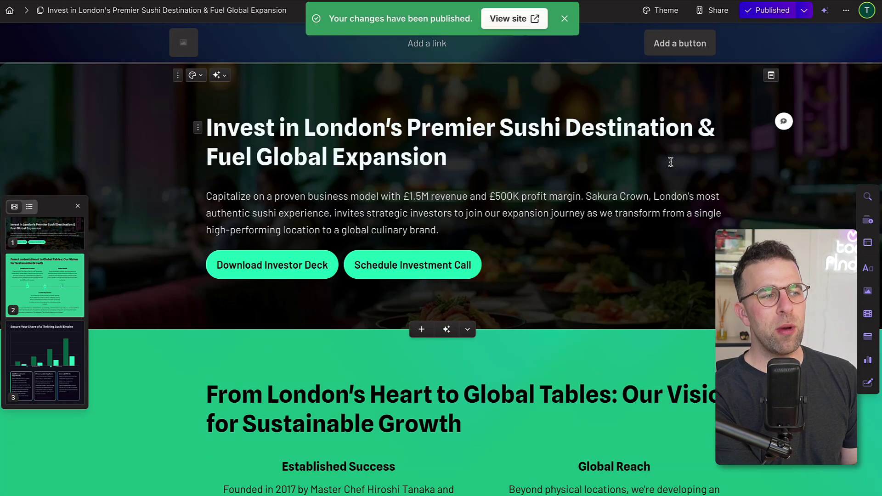
{"action": "left_click", "coordinate": [519, 25]}
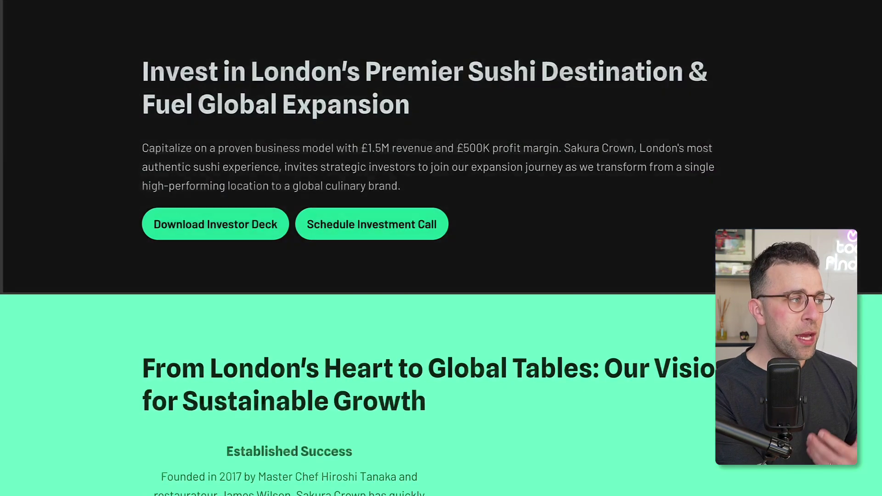
{"action": "scroll", "coordinate": [557, 363], "scroll_direction": "down", "scroll_amount": 20}
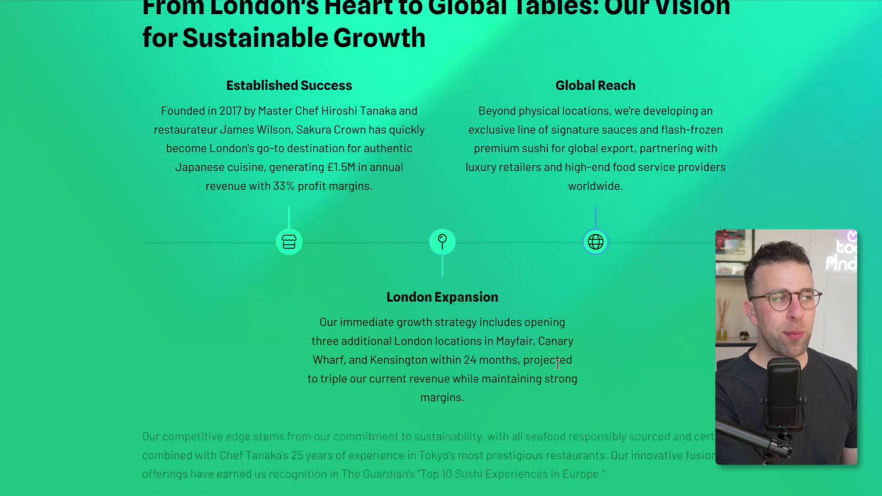
{"action": "scroll", "coordinate": [559, 367], "scroll_direction": "down", "scroll_amount": 1}
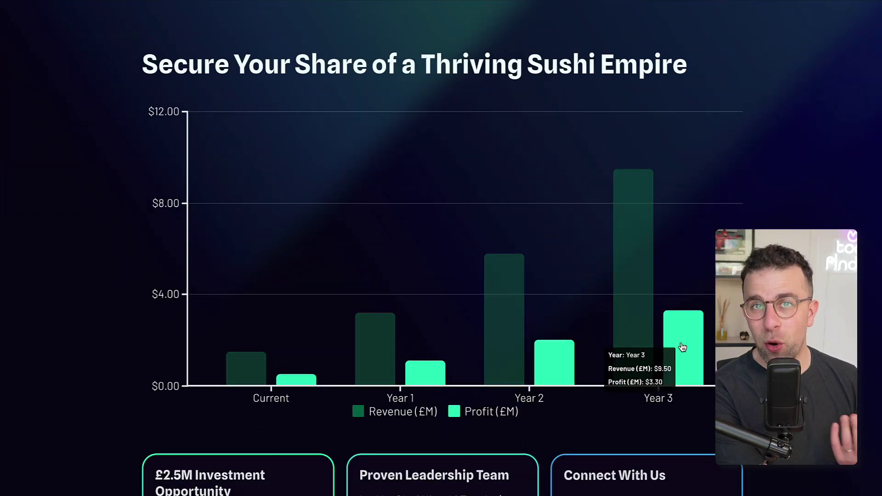
{"action": "scroll", "coordinate": [486, 381], "scroll_direction": "down", "scroll_amount": 5}
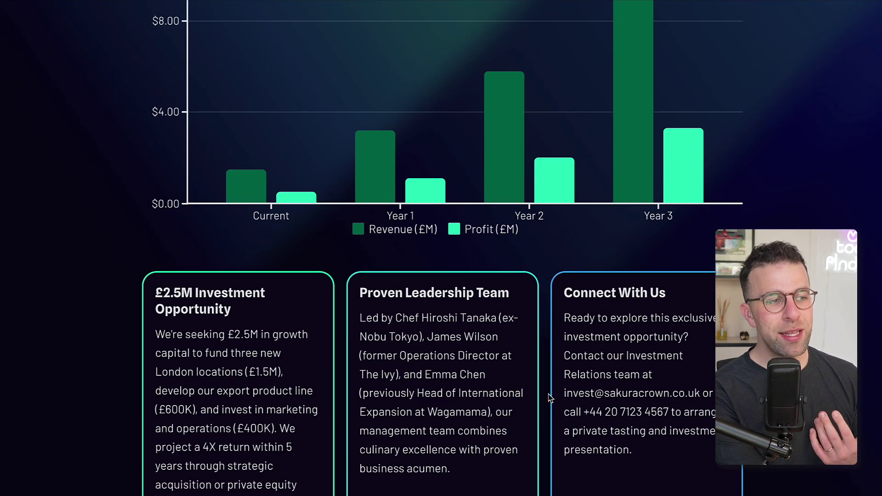
{"action": "scroll", "coordinate": [501, 349], "scroll_direction": "up", "scroll_amount": 2}
{"action": "mouse_move", "coordinate": [509, 253]}
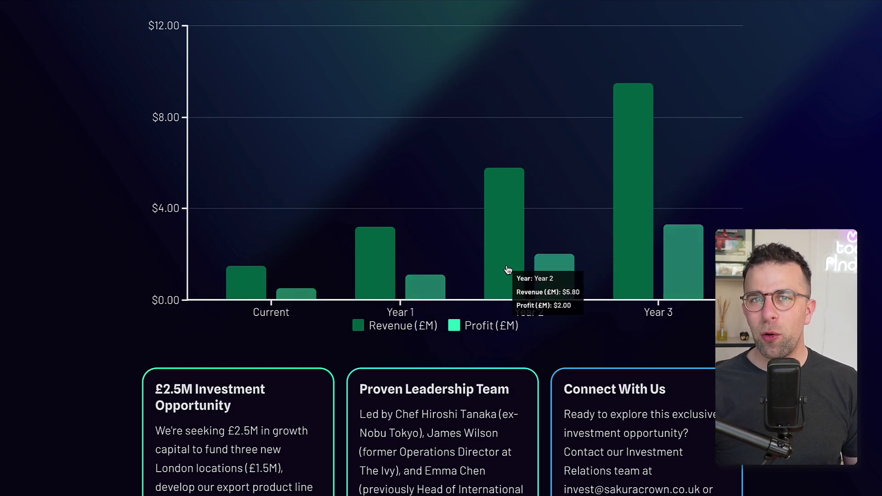
{"action": "mouse_move", "coordinate": [637, 251]}
{"action": "scroll", "coordinate": [687, 255], "scroll_direction": "up", "scroll_amount": 1}
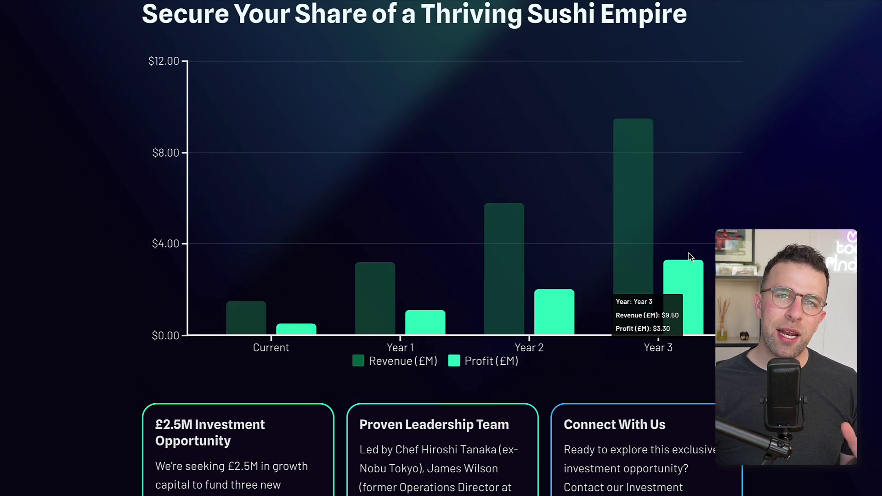
{"action": "scroll", "coordinate": [500, 152], "scroll_direction": "up", "scroll_amount": 10}
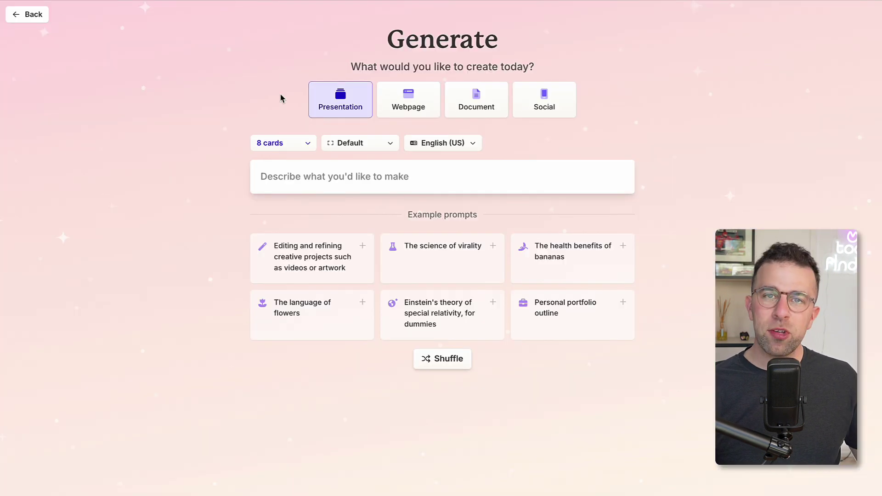
Leave the Generate page and return Home to the Gammas dashboard of recent gammas
{"action": "left_click", "coordinate": [45, 14]}
{"action": "left_click", "coordinate": [40, 16]}
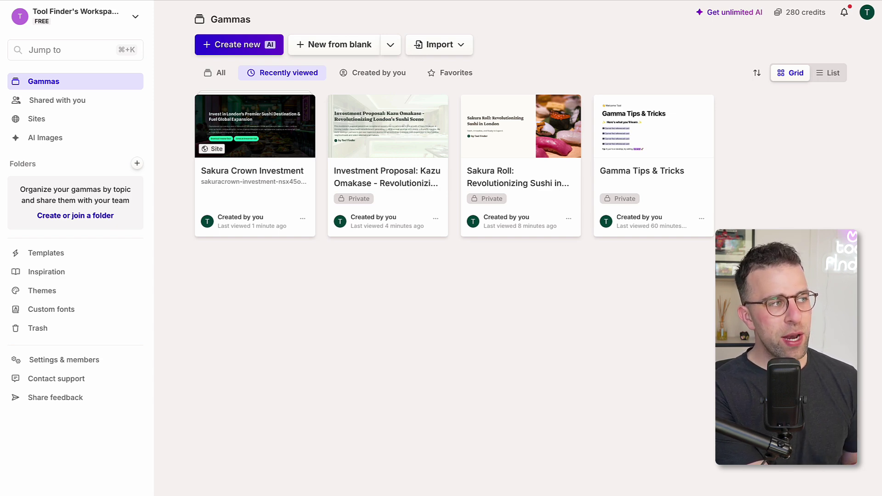
{"action": "left_click", "coordinate": [801, 13]}
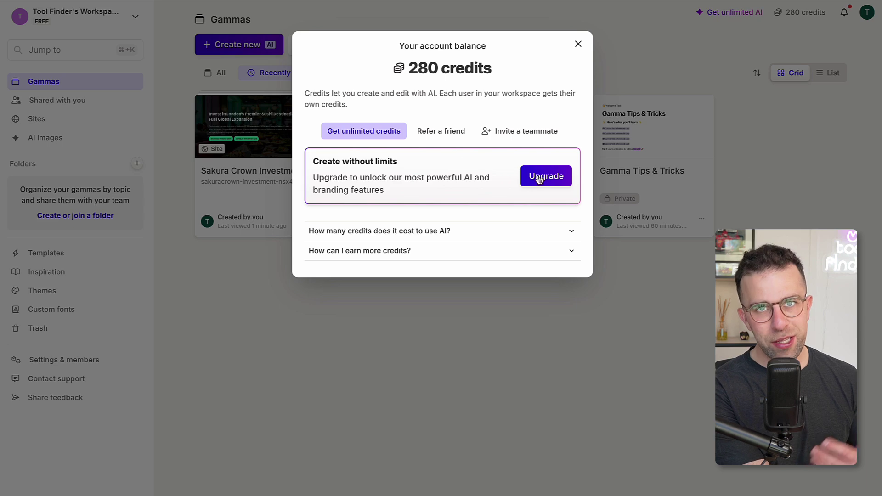
{"action": "left_click", "coordinate": [436, 134]}
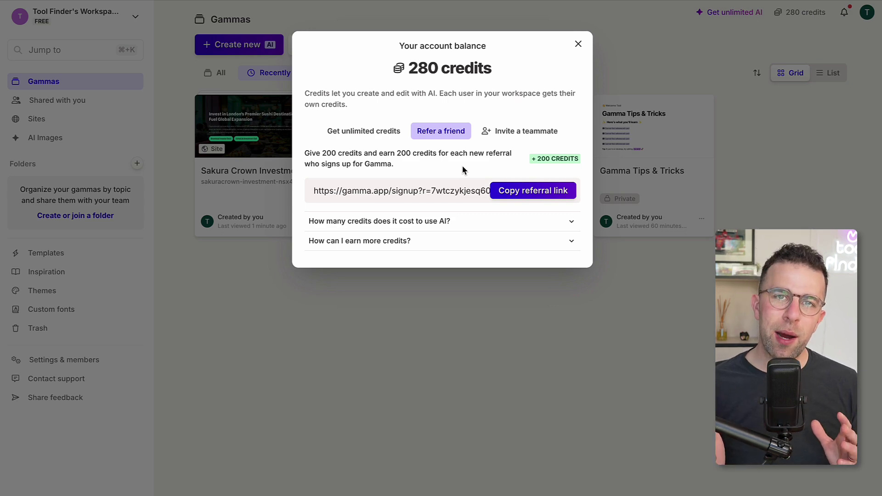
{"action": "left_click", "coordinate": [530, 134]}
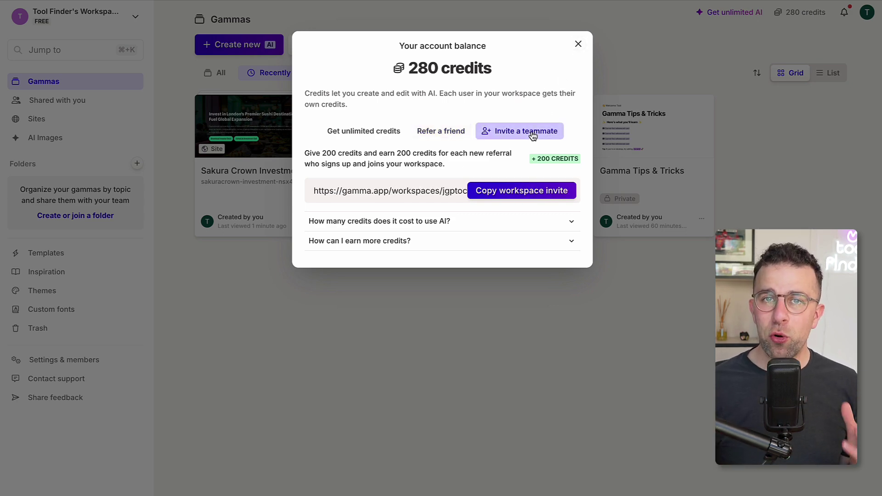
{"action": "left_click", "coordinate": [579, 45]}
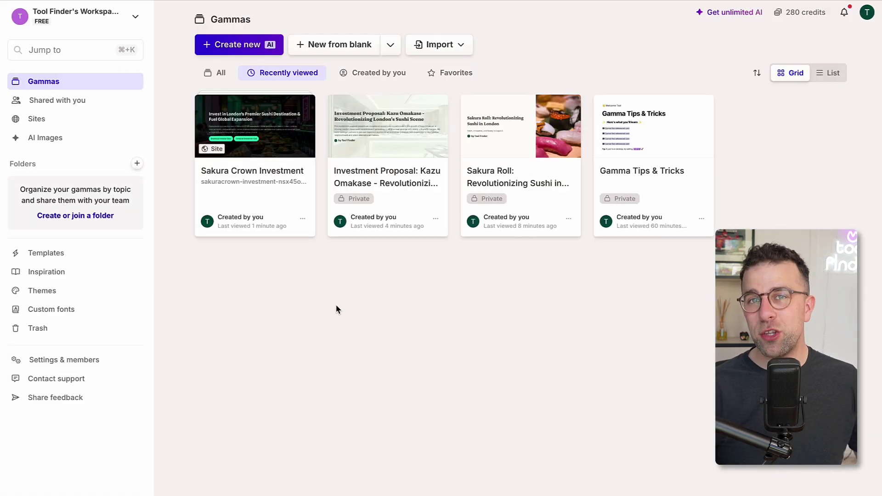